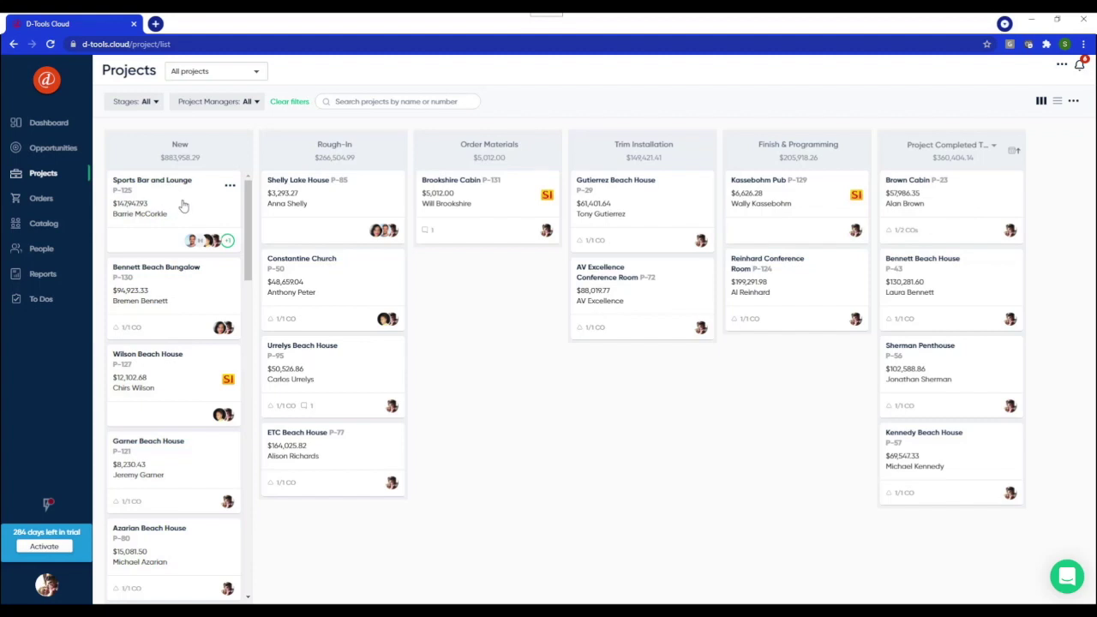
Move the Sports Bar and Lounge card into the Rough-In column and open its project overview.
{"action": "left_click_drag", "start_coordinate": [183, 206], "coordinate": [340, 201]}
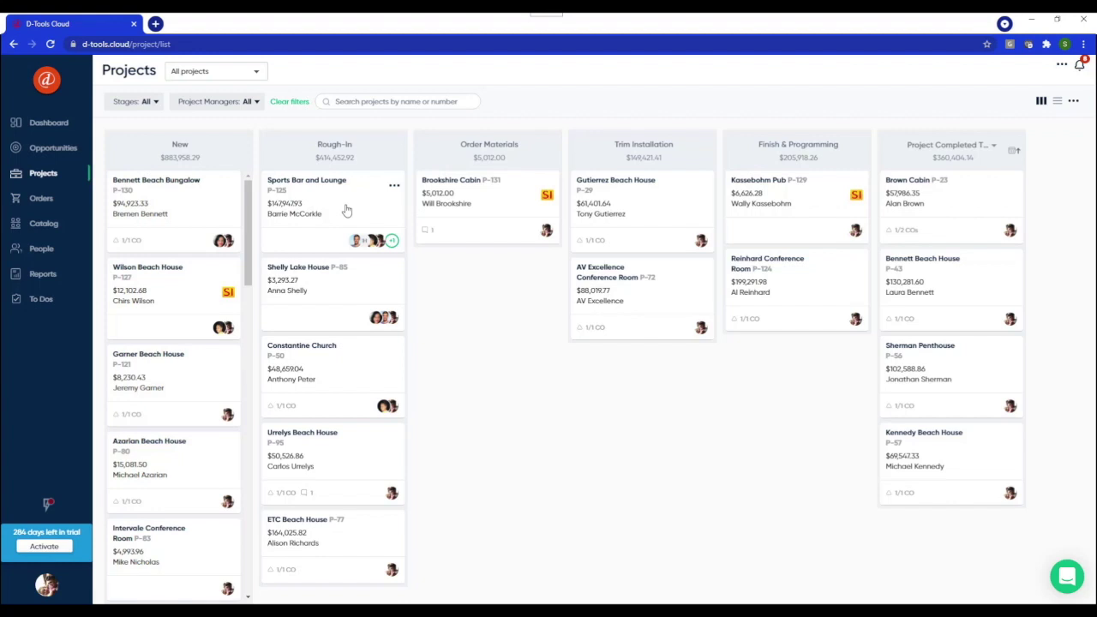
{"action": "left_click", "coordinate": [346, 210]}
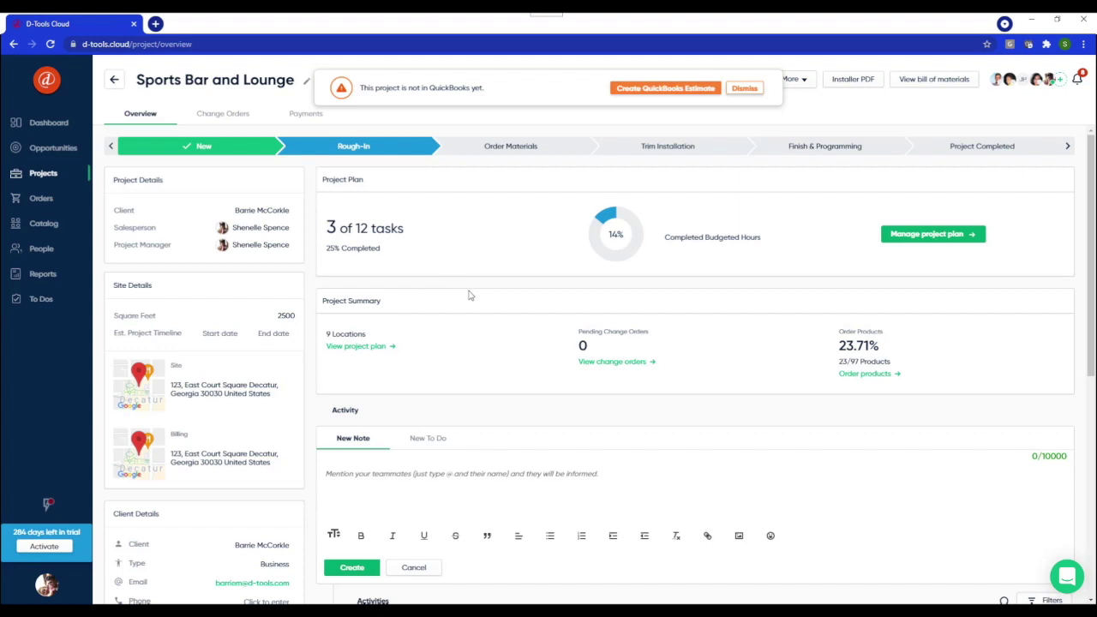
{"action": "left_click", "coordinate": [912, 243]}
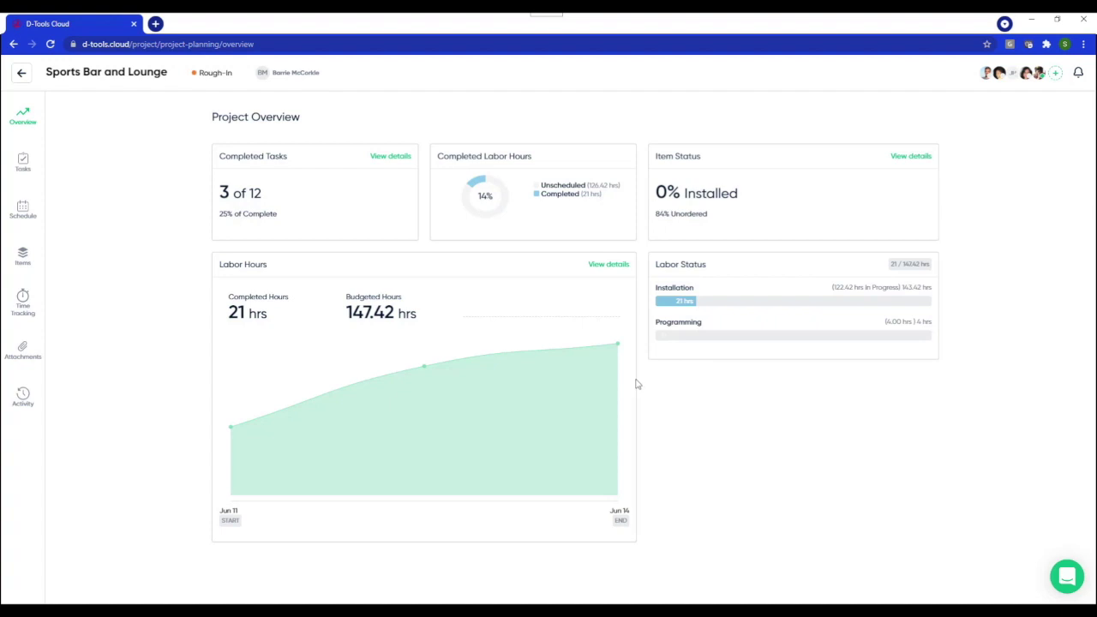
Book the fourth-row technician for Rough-In on June 16, 17 and 18, then review the June 18 booking.
{"action": "left_click", "coordinate": [23, 216]}
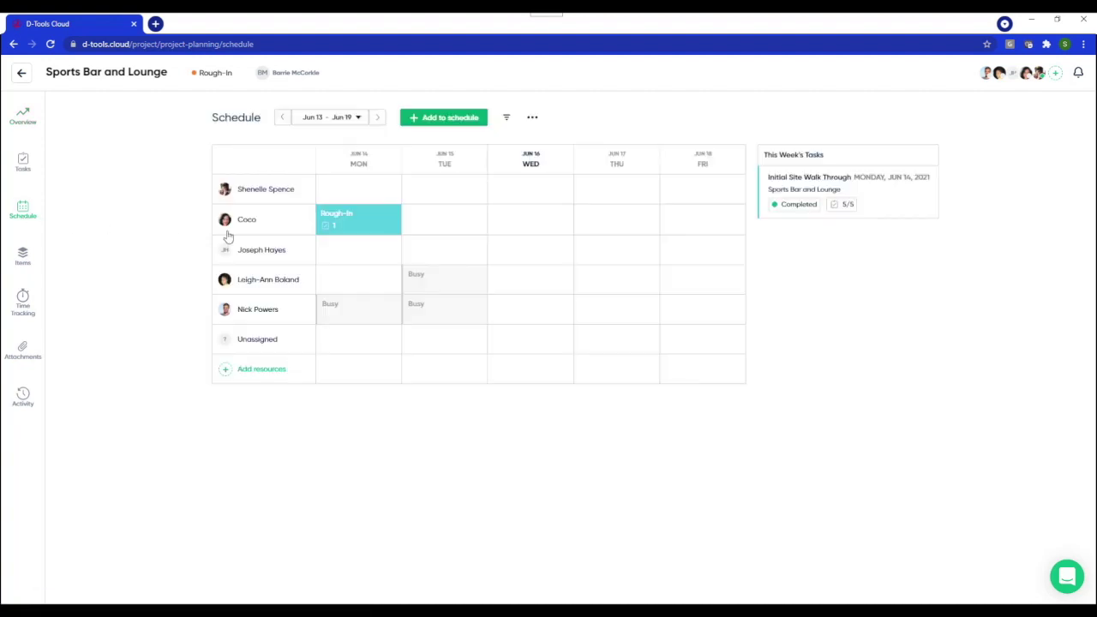
{"action": "left_click", "coordinate": [530, 282]}
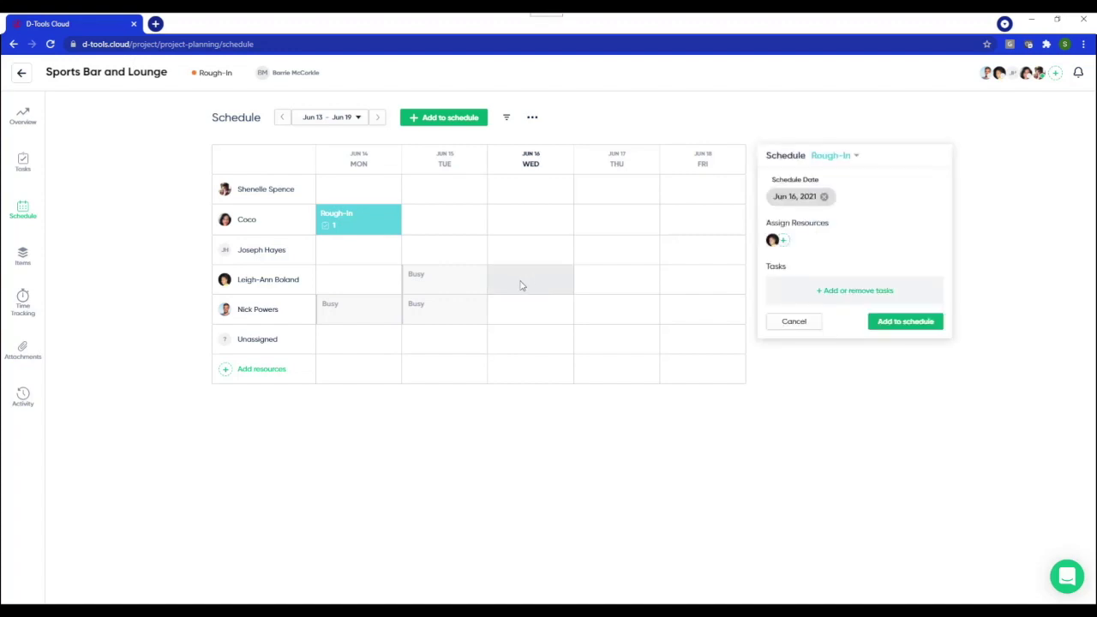
{"action": "left_click", "coordinate": [852, 201]}
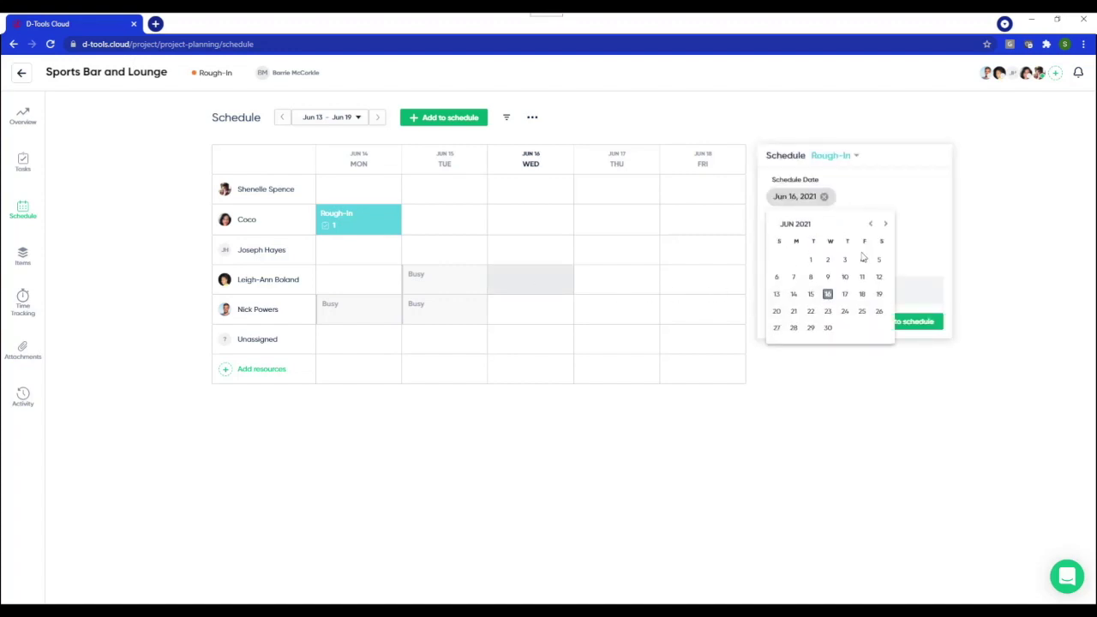
{"action": "left_click", "coordinate": [845, 294]}
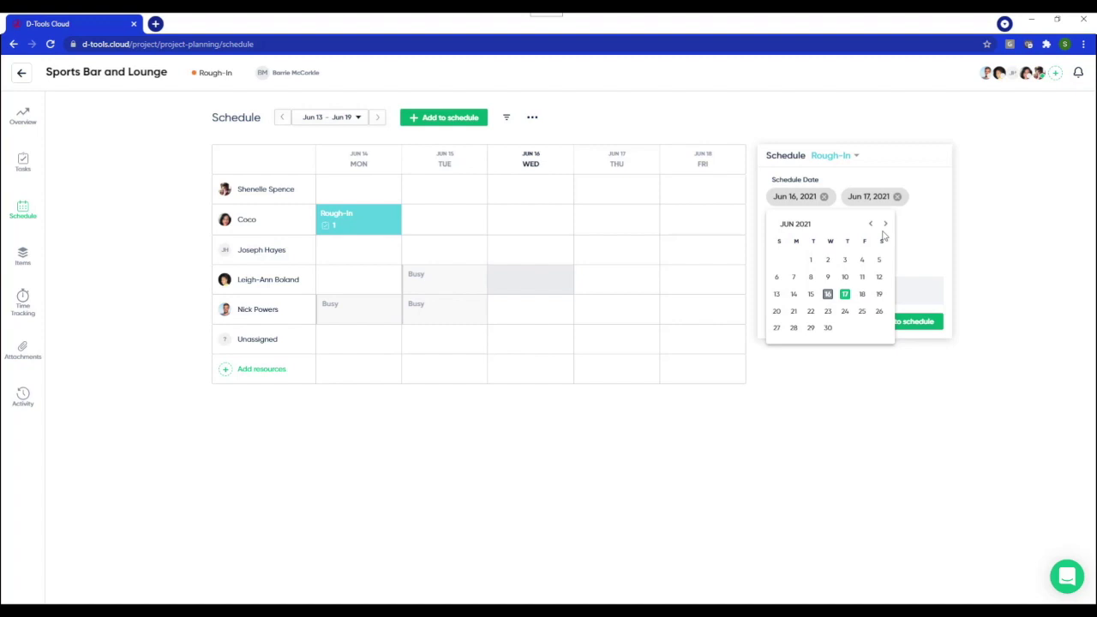
{"action": "left_click", "coordinate": [861, 295]}
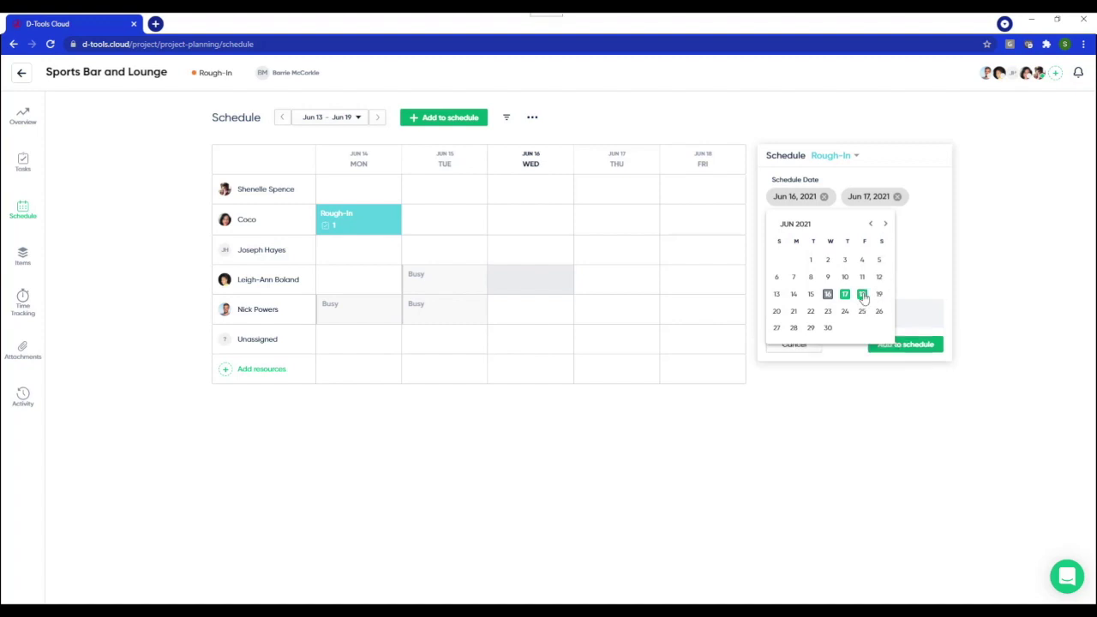
{"action": "left_click", "coordinate": [919, 350]}
{"action": "left_click", "coordinate": [923, 349]}
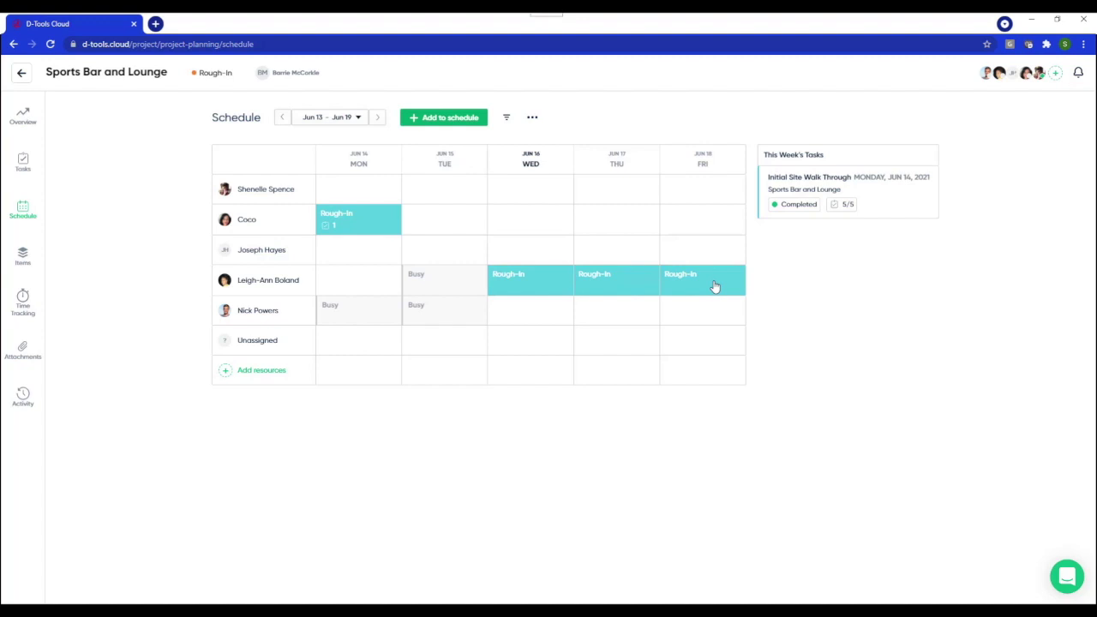
{"action": "left_click", "coordinate": [714, 286]}
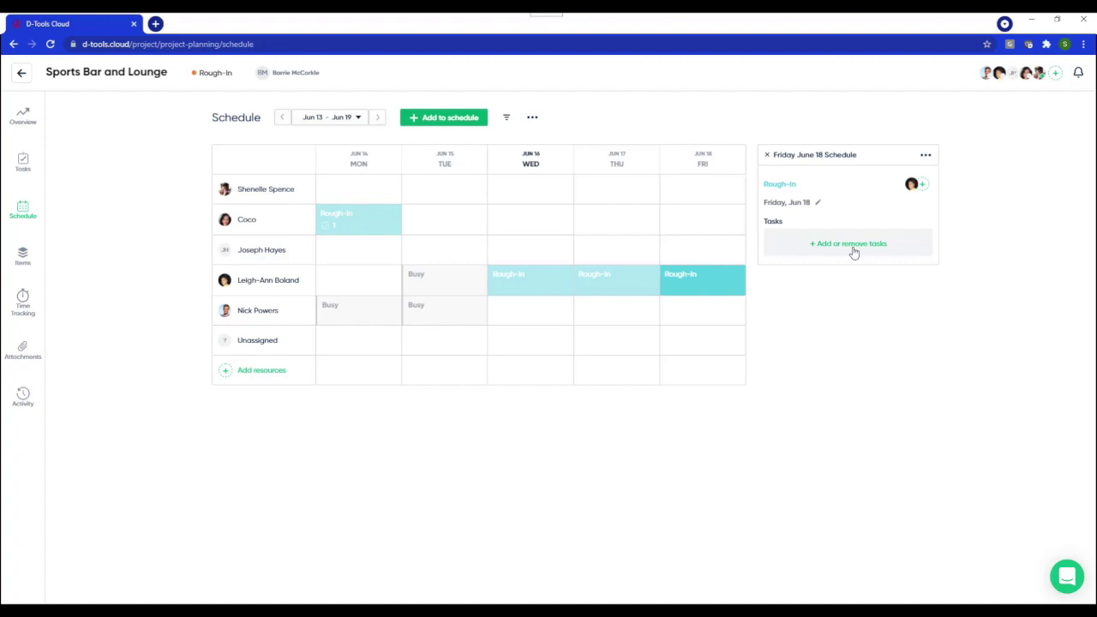
Check that the busy fifth-row technician is scheduled on the Shelly Lake House project.
{"action": "left_click", "coordinate": [445, 311]}
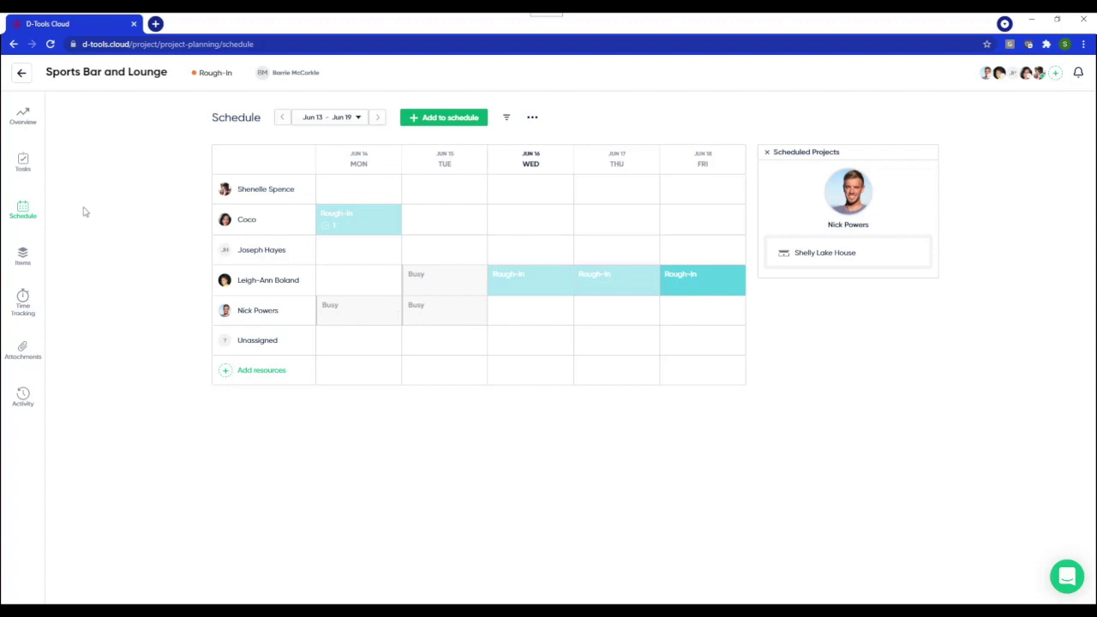
{"action": "left_click", "coordinate": [22, 164]}
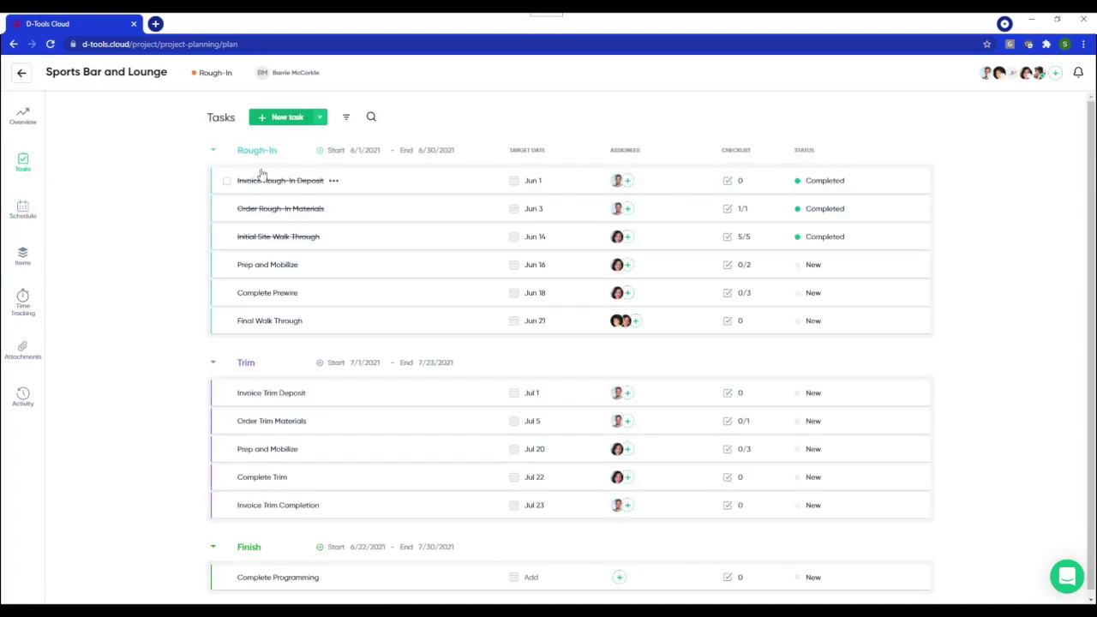
Collapse the Trim and Finish task groups, leaving only Rough-In expanded.
{"action": "left_click", "coordinate": [214, 365]}
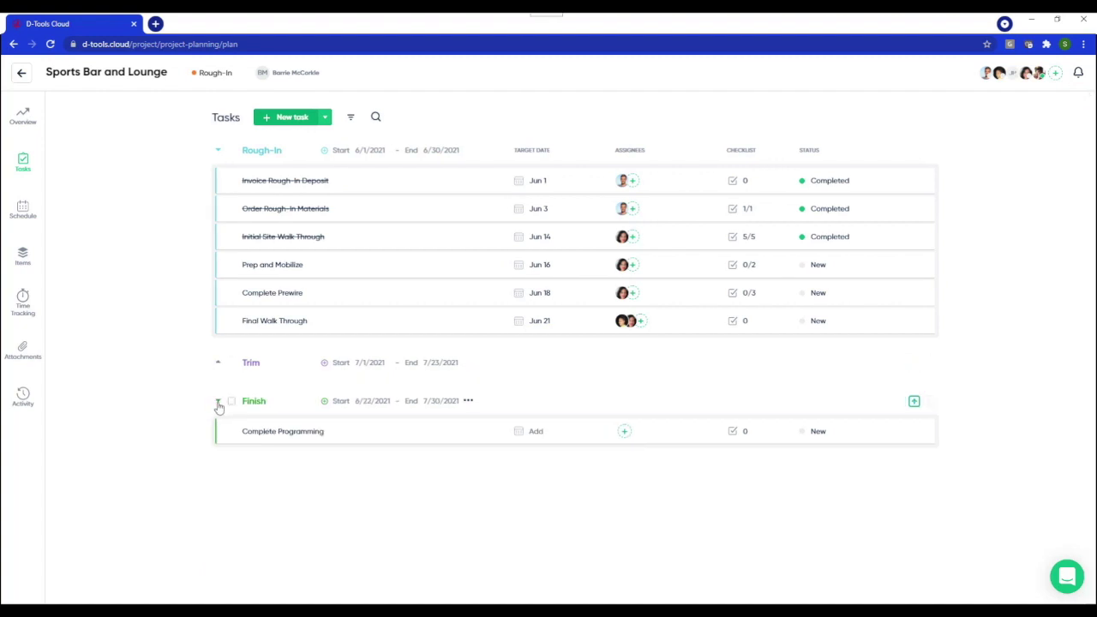
{"action": "left_click", "coordinate": [215, 401]}
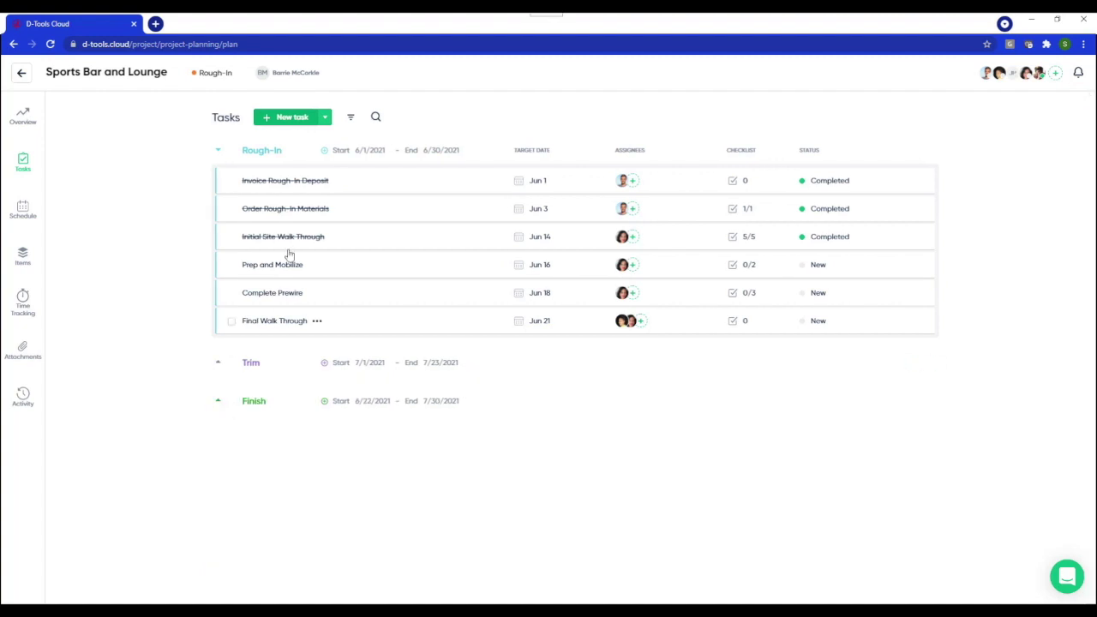
{"action": "left_click", "coordinate": [325, 118]}
{"action": "left_click", "coordinate": [291, 156]}
Create an 'Invoice Rough-In Completion' task at the end of the Rough-In group and reposition it.
{"action": "left_click", "coordinate": [325, 151]}
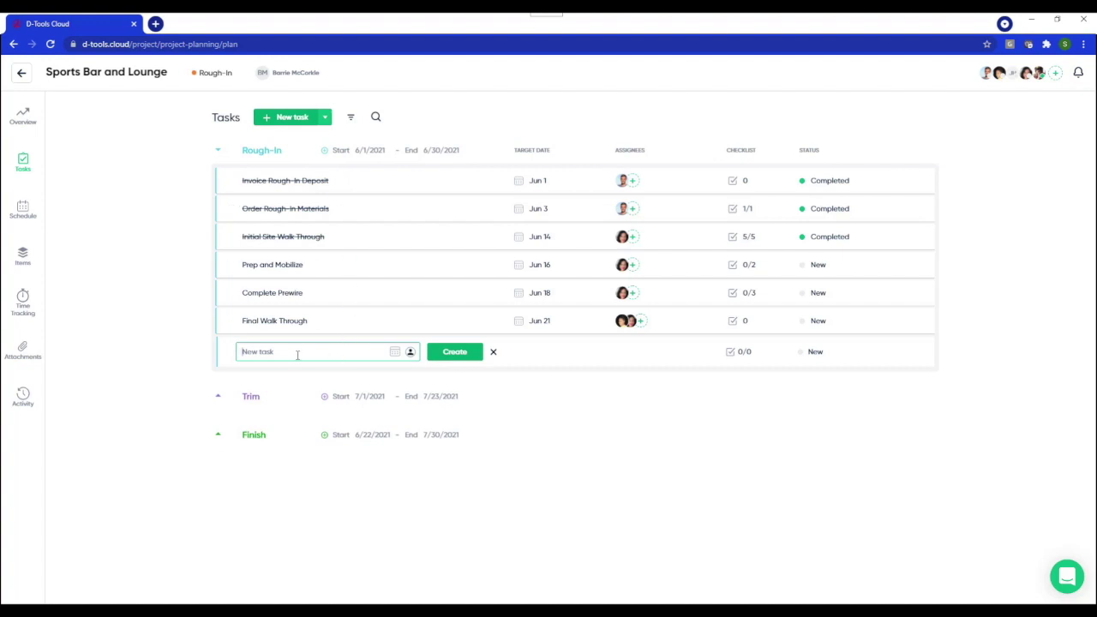
{"action": "type", "text": "Invoice Rought-In Completion"}
{"action": "left_click", "coordinate": [450, 352]}
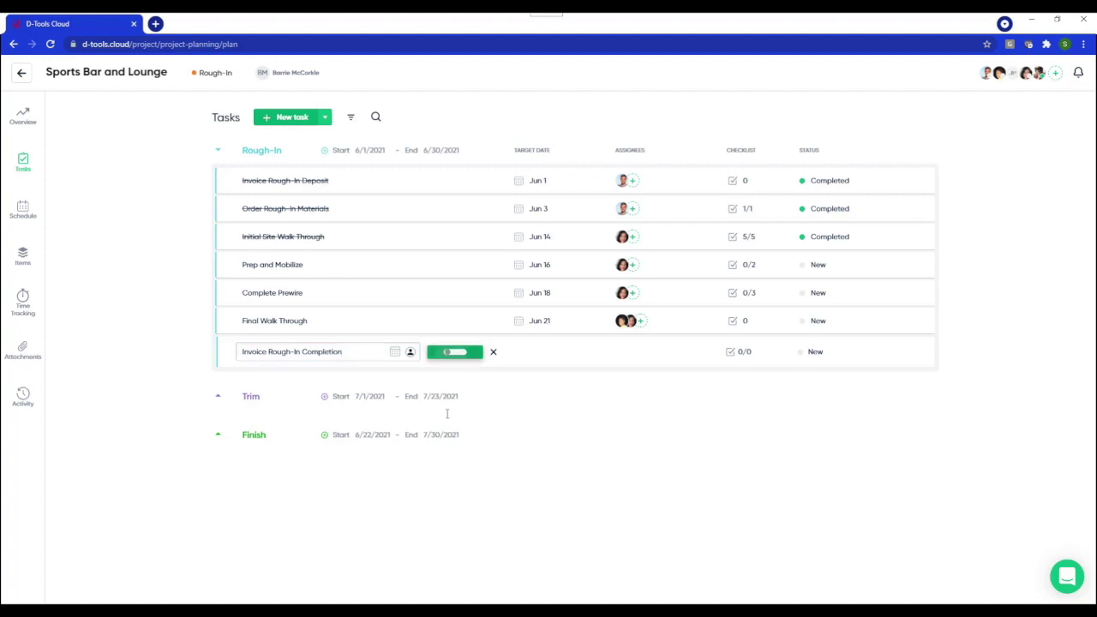
{"action": "left_click", "coordinate": [494, 382]}
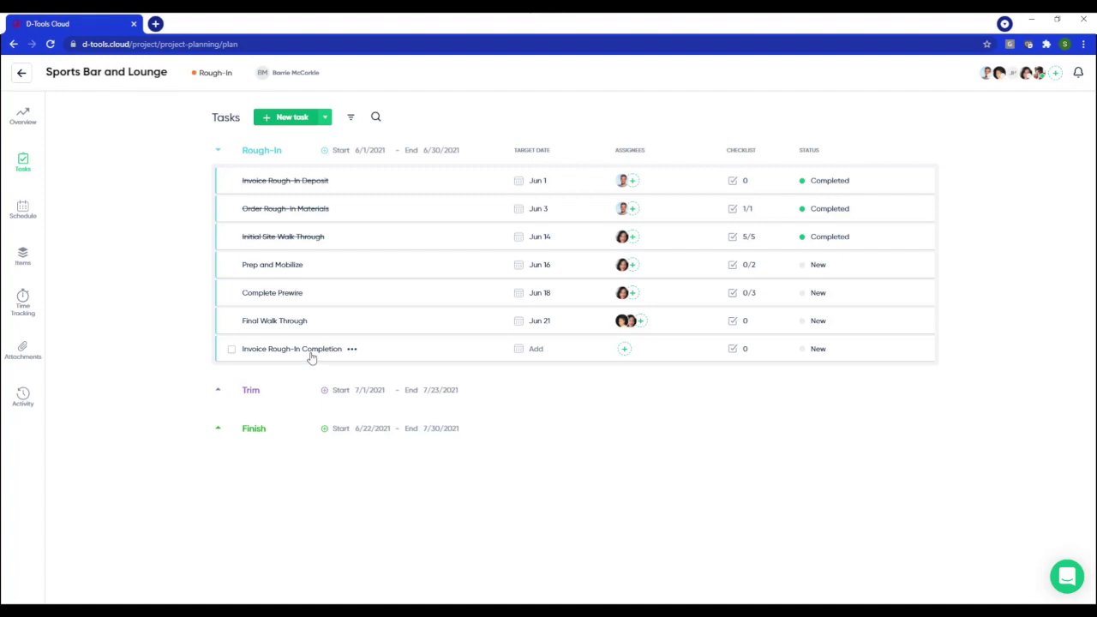
{"action": "mouse_move", "coordinate": [311, 346]}
{"action": "left_mouse_down"}
{"action": "mouse_move", "coordinate": [310, 165]}
{"action": "mouse_move", "coordinate": [301, 359]}
{"action": "left_mouse_up"}
Open the Prep and Mobilize task and bring up the picker of the project's 106 items.
{"action": "left_click", "coordinate": [274, 272]}
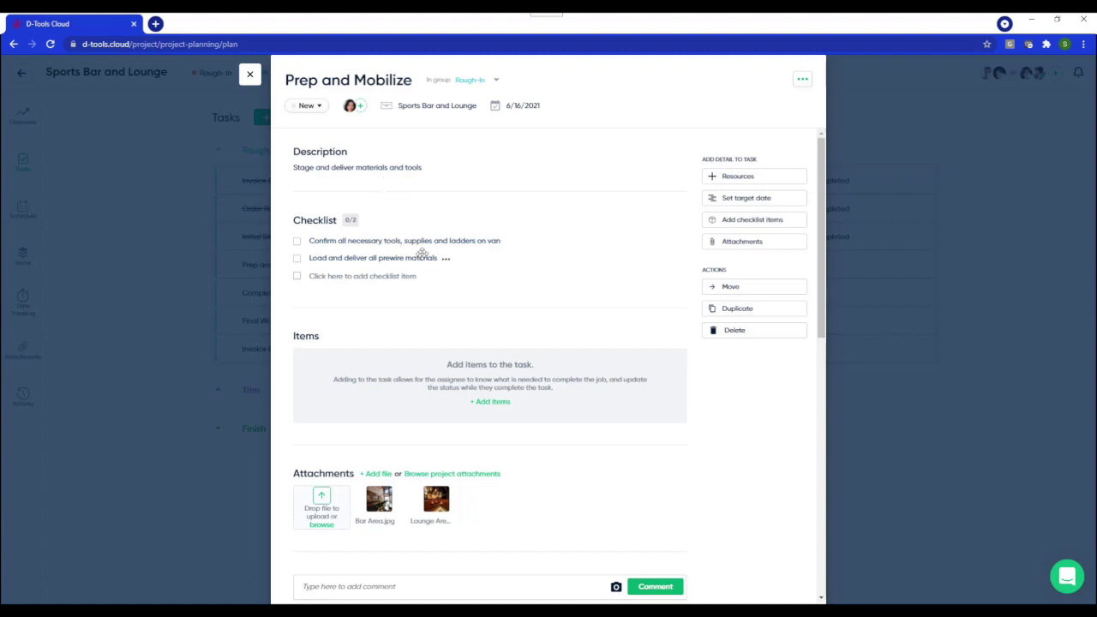
{"action": "scroll", "coordinate": [475, 286], "scroll_direction": "down", "scroll_amount": 2}
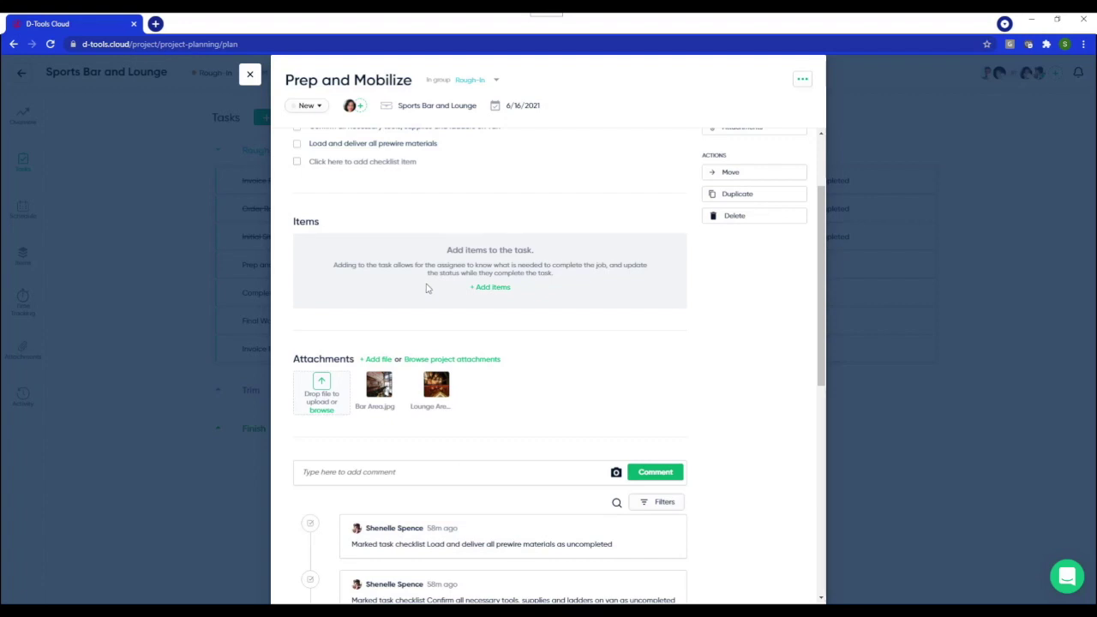
{"action": "left_click", "coordinate": [483, 288]}
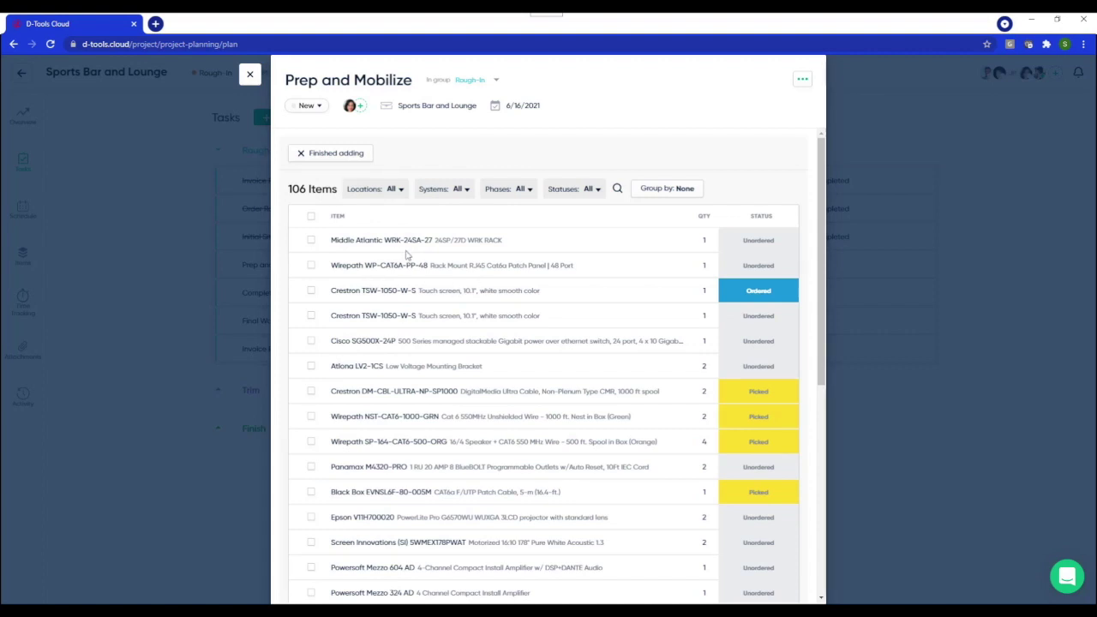
Filter the items to the Rough-In phase and add all 9 selected items to Prep and Mobilize.
{"action": "left_click", "coordinate": [311, 216]}
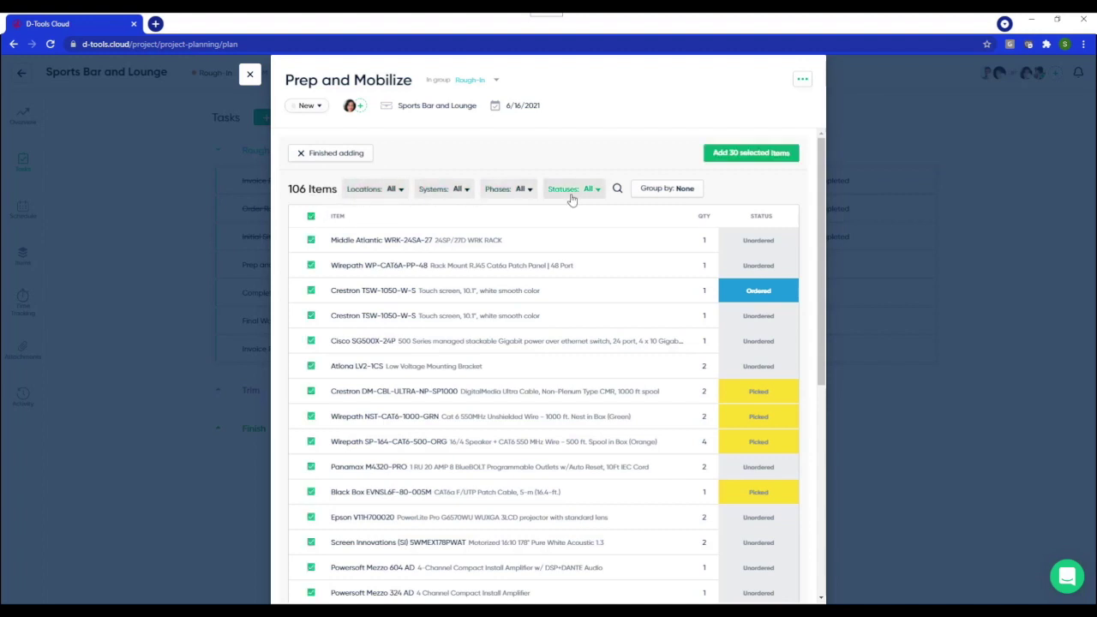
{"action": "left_click", "coordinate": [520, 189]}
{"action": "left_click", "coordinate": [494, 212]}
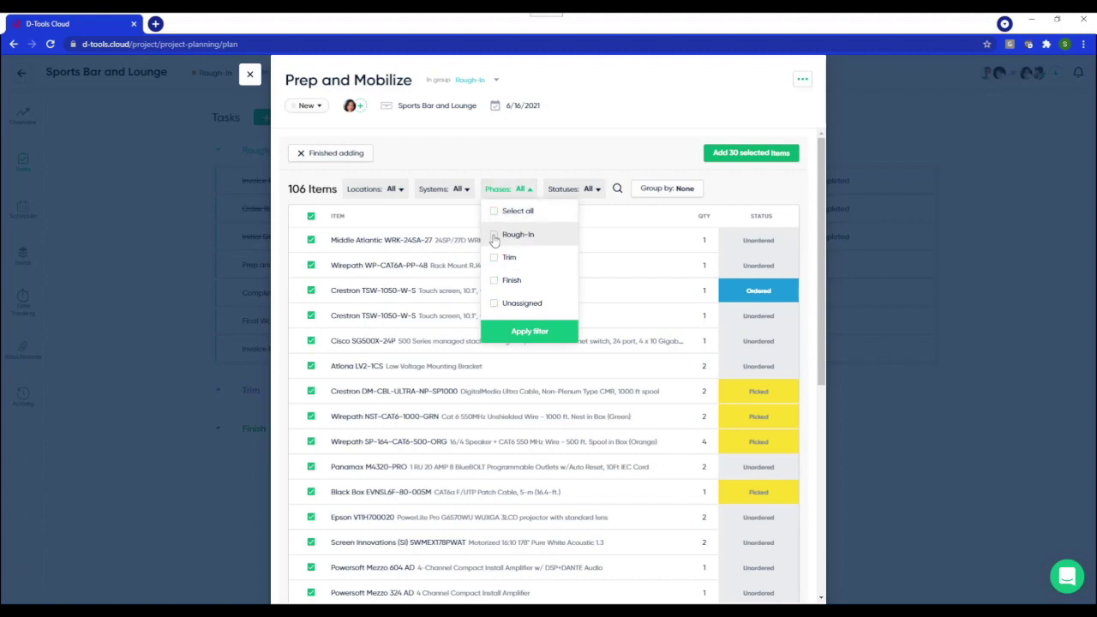
{"action": "left_click", "coordinate": [494, 237]}
{"action": "left_click", "coordinate": [526, 333]}
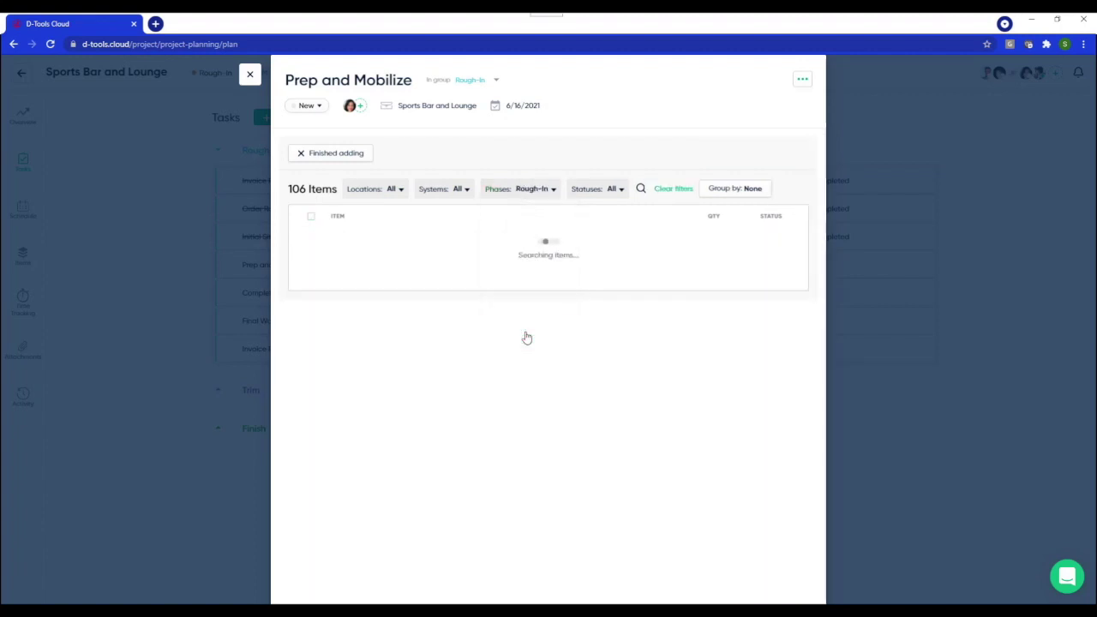
{"action": "left_click", "coordinate": [311, 216]}
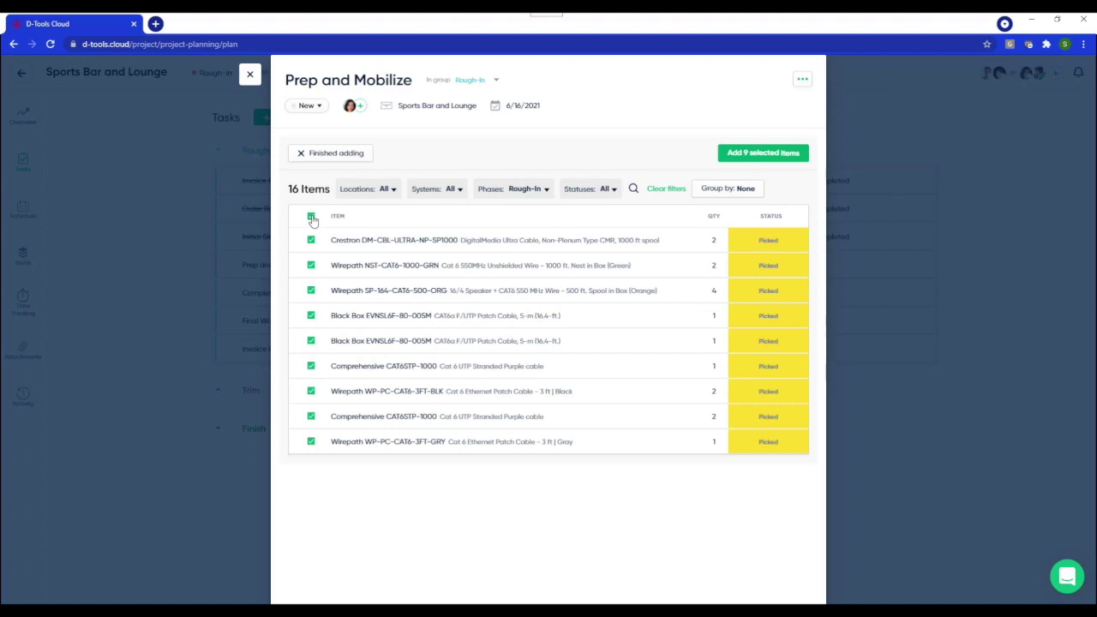
{"action": "left_click", "coordinate": [771, 154]}
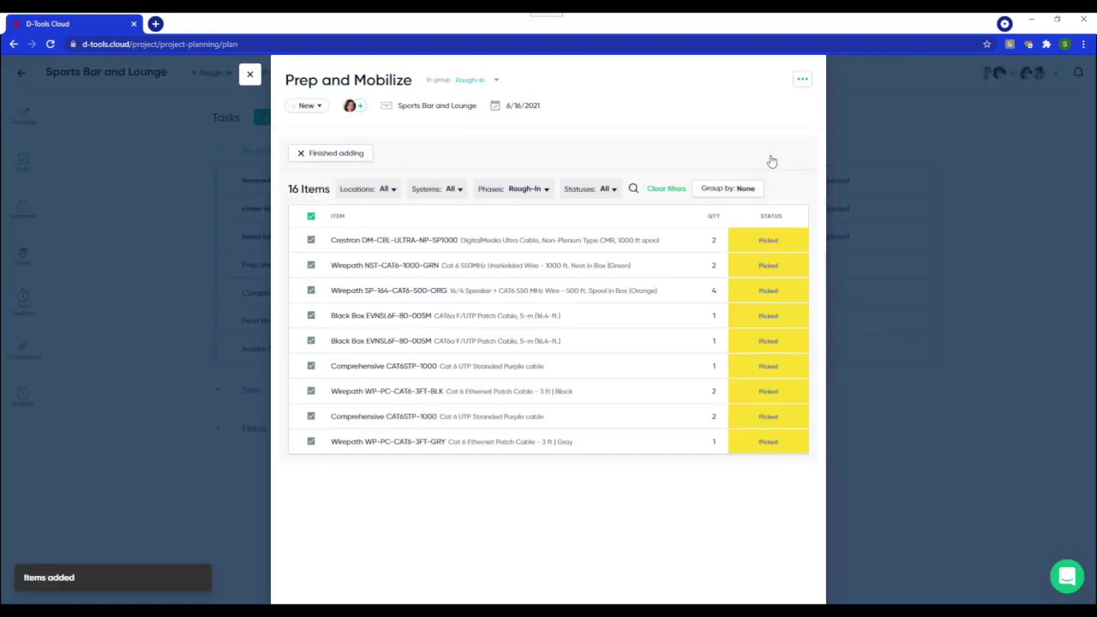
{"action": "left_click", "coordinate": [329, 159]}
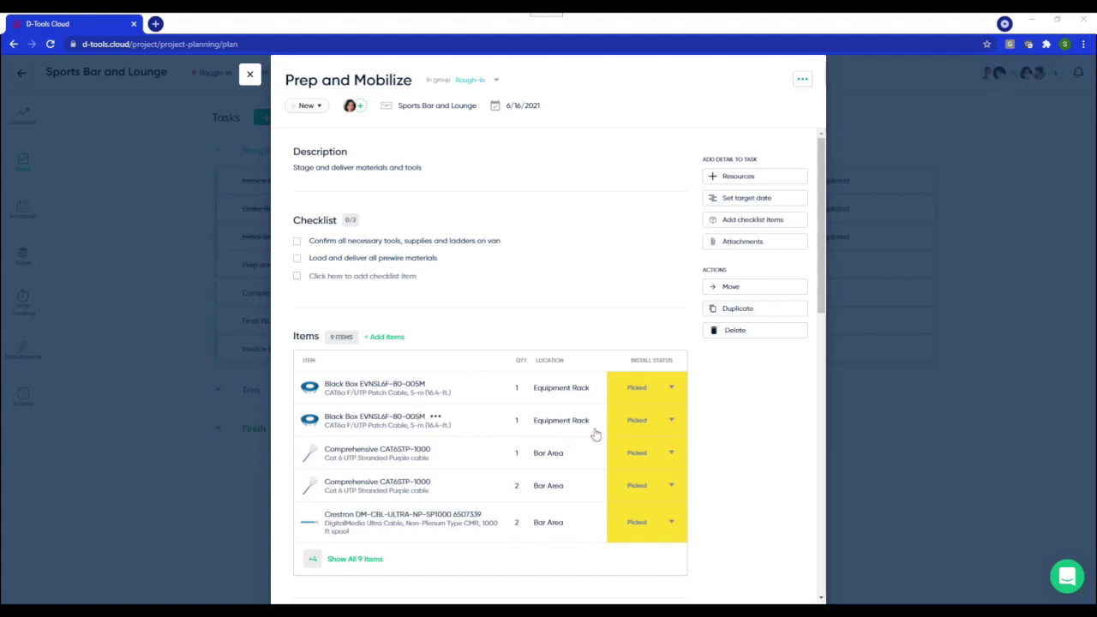
Scroll through Prep and Mobilize's 9 picked items and its Bar Area and Lounge Area image attachments.
{"action": "scroll", "coordinate": [584, 434], "scroll_direction": "down", "scroll_amount": 1}
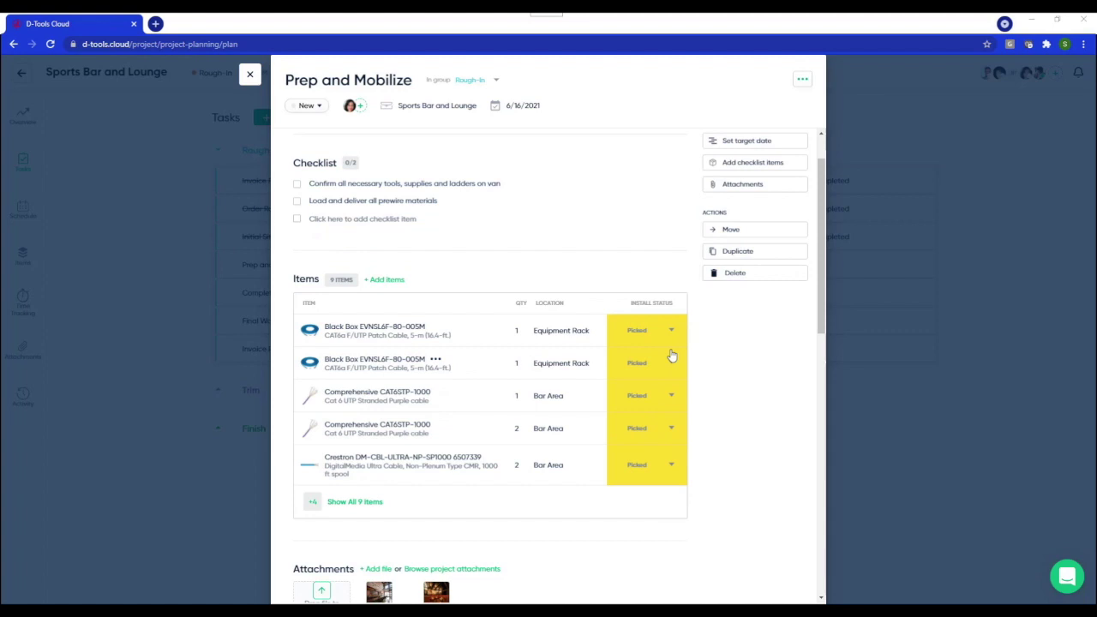
{"action": "scroll", "coordinate": [671, 395], "scroll_direction": "down", "scroll_amount": 1}
{"action": "scroll", "coordinate": [671, 395], "scroll_direction": "down", "scroll_amount": 1}
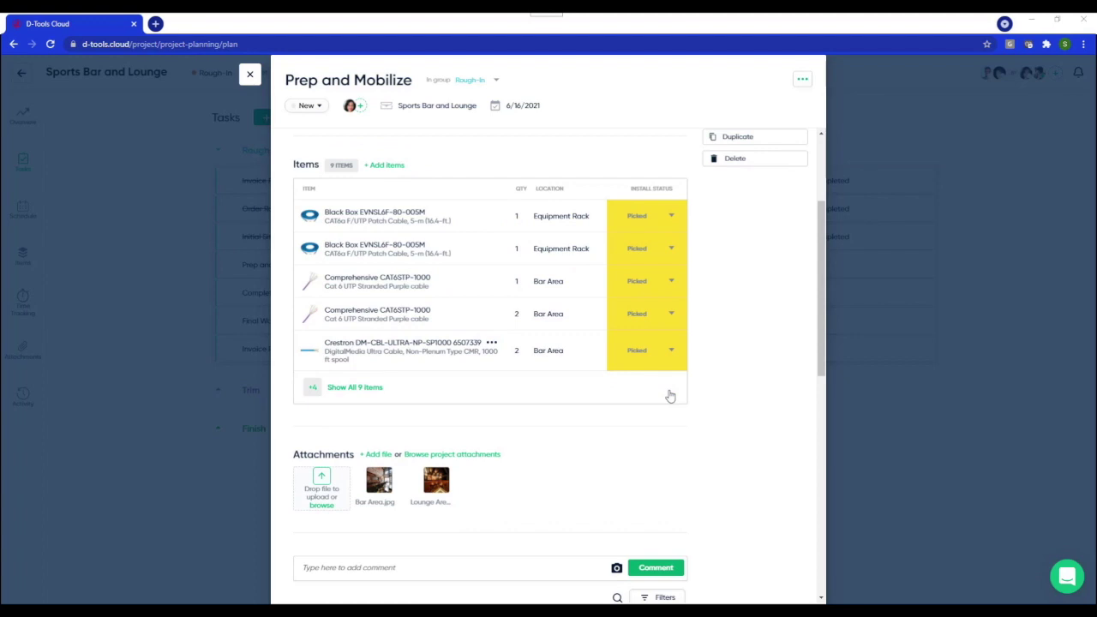
{"action": "scroll", "coordinate": [670, 395], "scroll_direction": "down", "scroll_amount": 3}
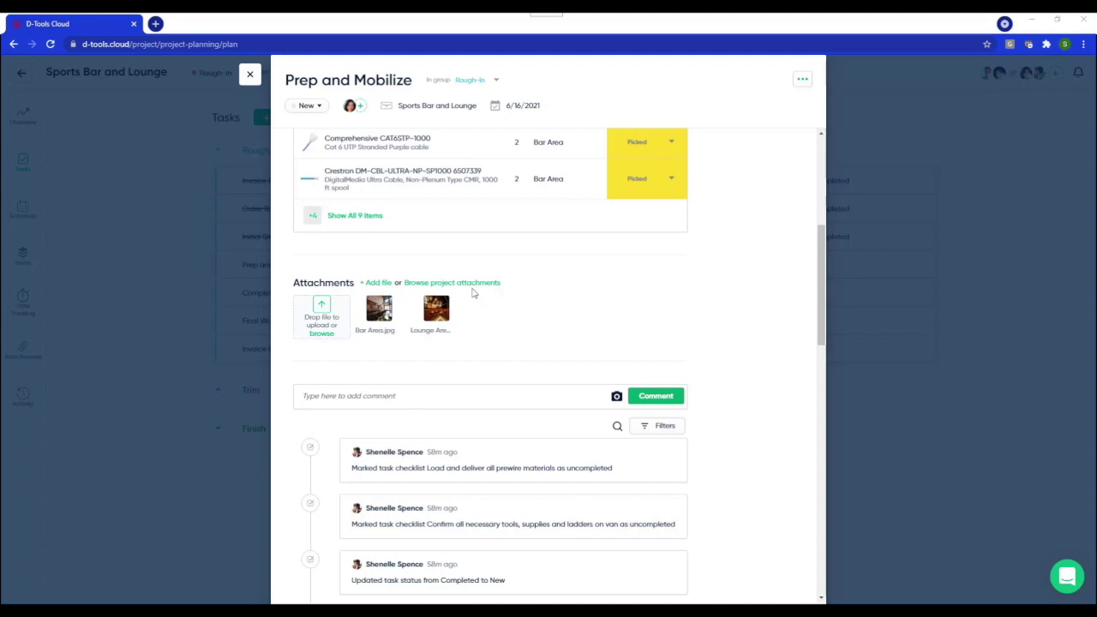
Try an @ mention in the task's comment box, dismiss it, and close the Prep and Mobilize details.
{"action": "scroll", "coordinate": [472, 293], "scroll_direction": "down", "scroll_amount": 3}
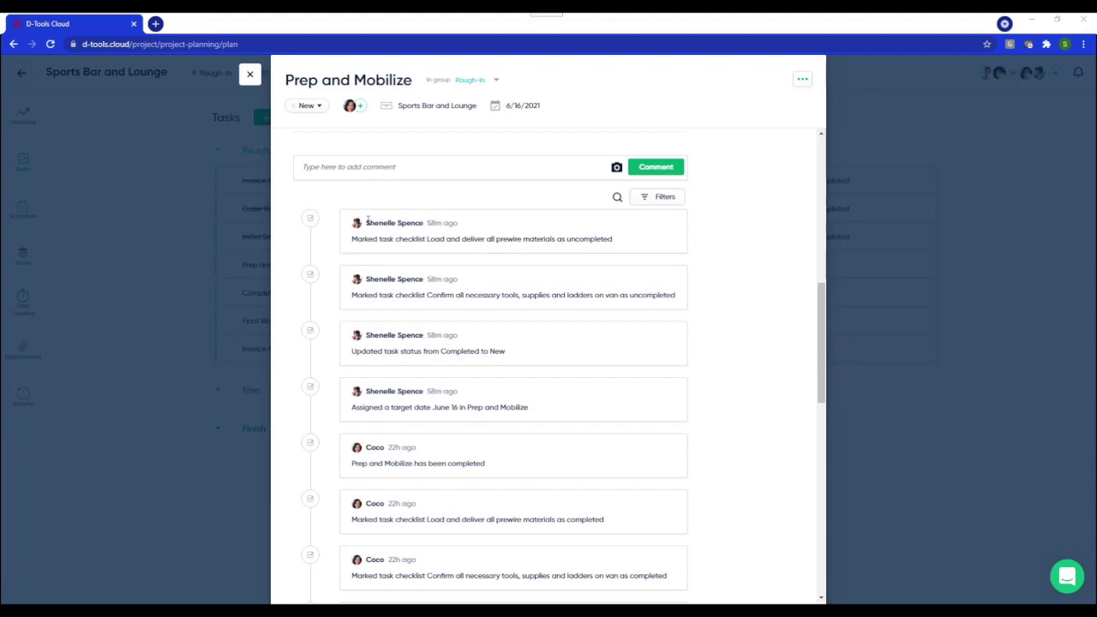
{"action": "left_click", "coordinate": [356, 166]}
{"action": "type", "text": "@"}
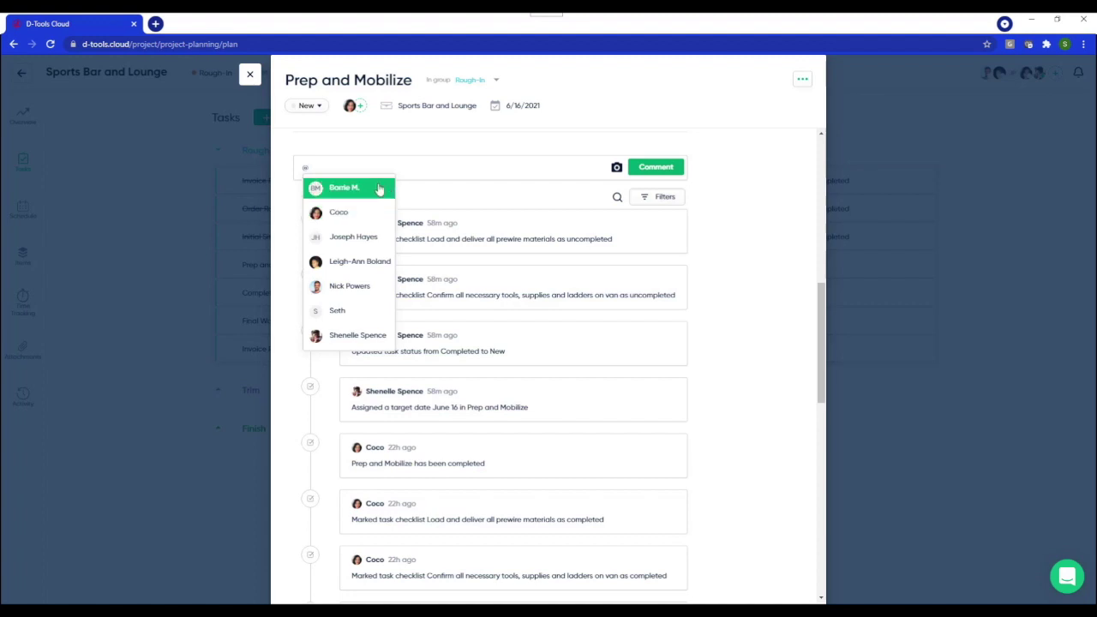
{"action": "left_click", "coordinate": [472, 198]}
{"action": "scroll", "coordinate": [472, 199], "scroll_direction": "up", "scroll_amount": 3}
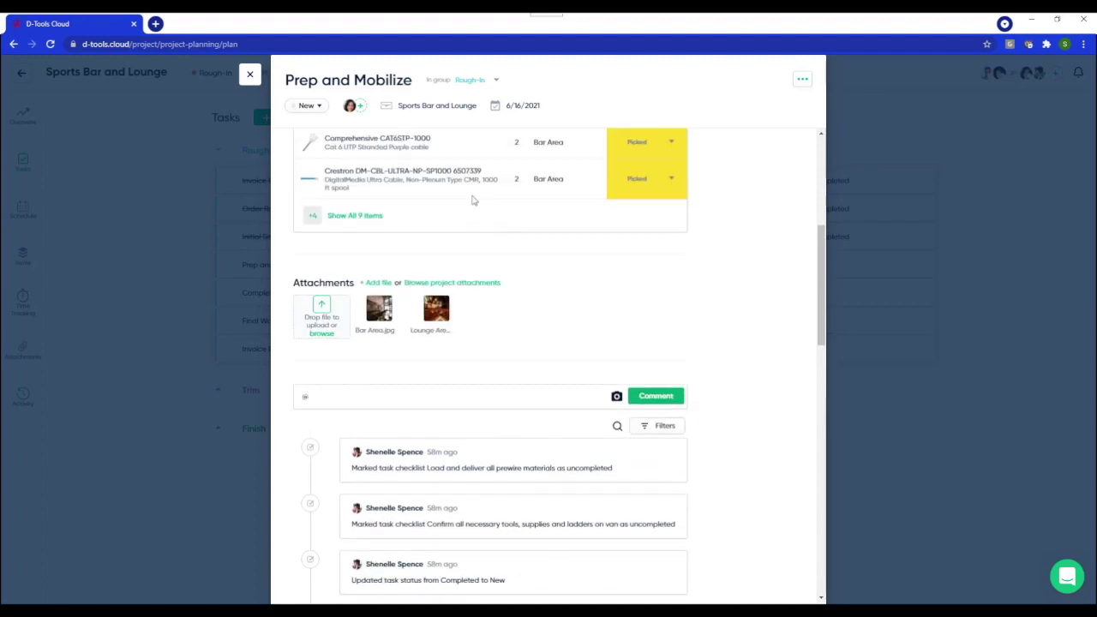
{"action": "left_click", "coordinate": [250, 74]}
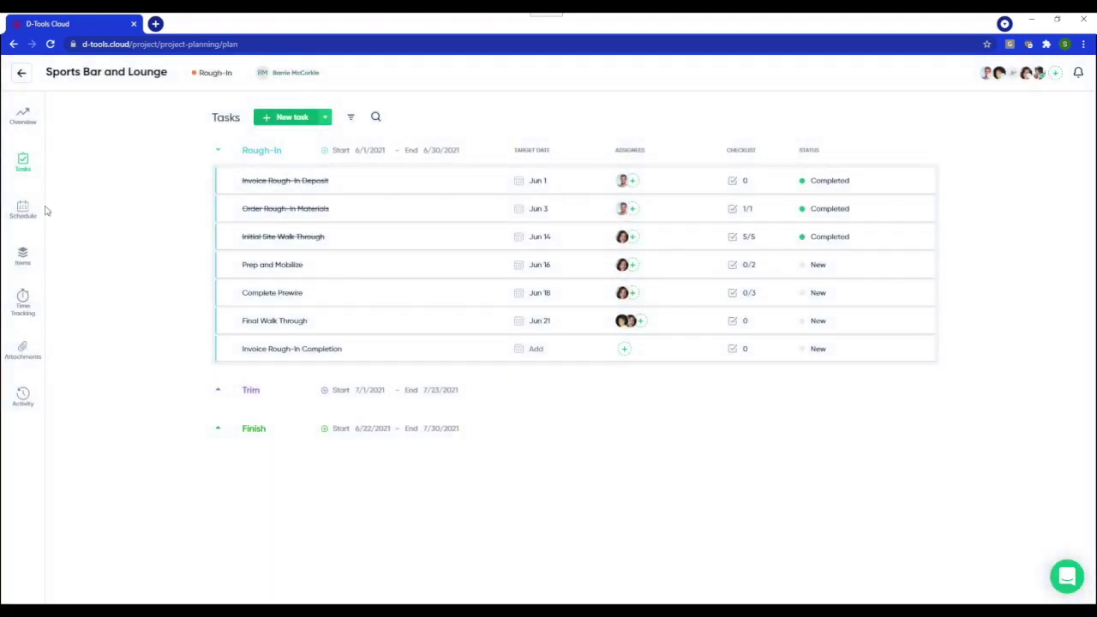
Schedule the Prep and Mobilize task as a Rough-In block for the technician on Tuesday, June 15.
{"action": "left_click", "coordinate": [26, 212]}
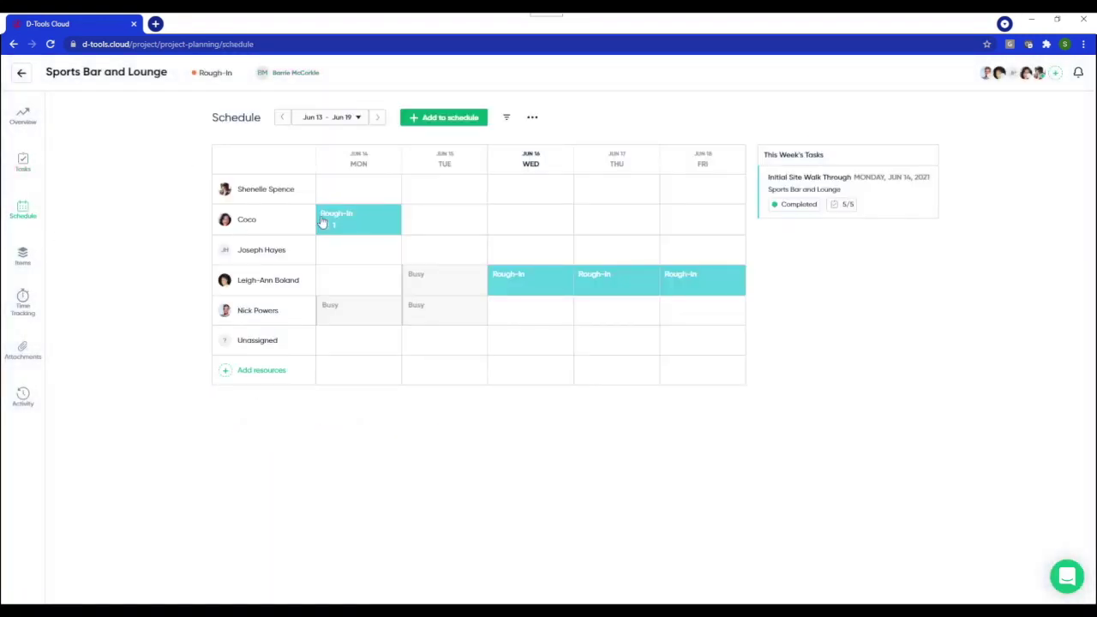
{"action": "left_click", "coordinate": [443, 223]}
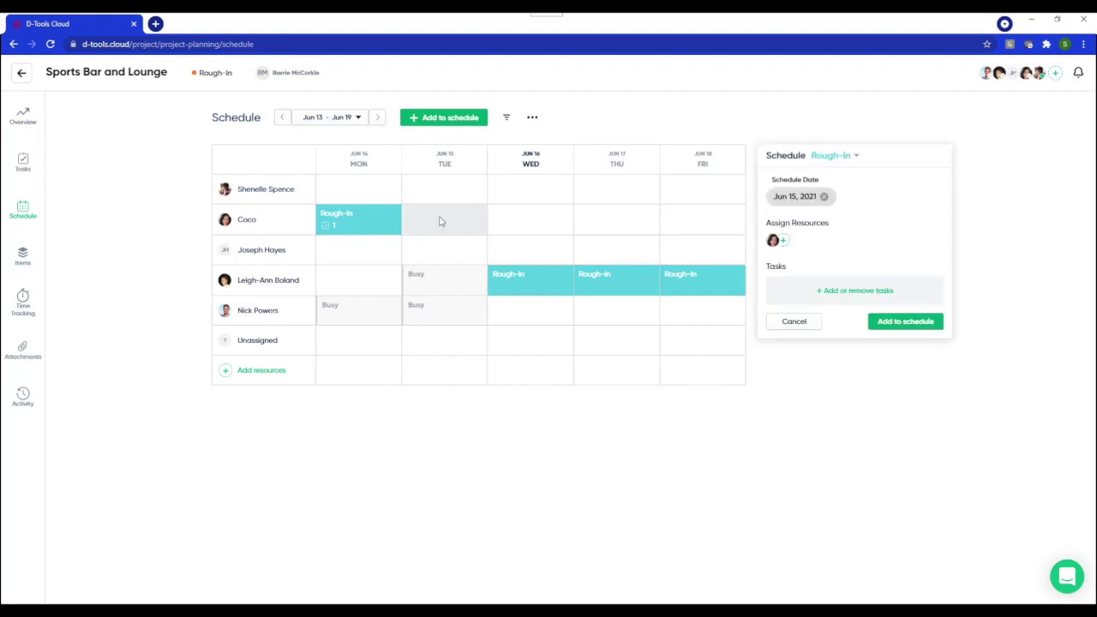
{"action": "left_click", "coordinate": [839, 292]}
{"action": "left_click", "coordinate": [369, 255]}
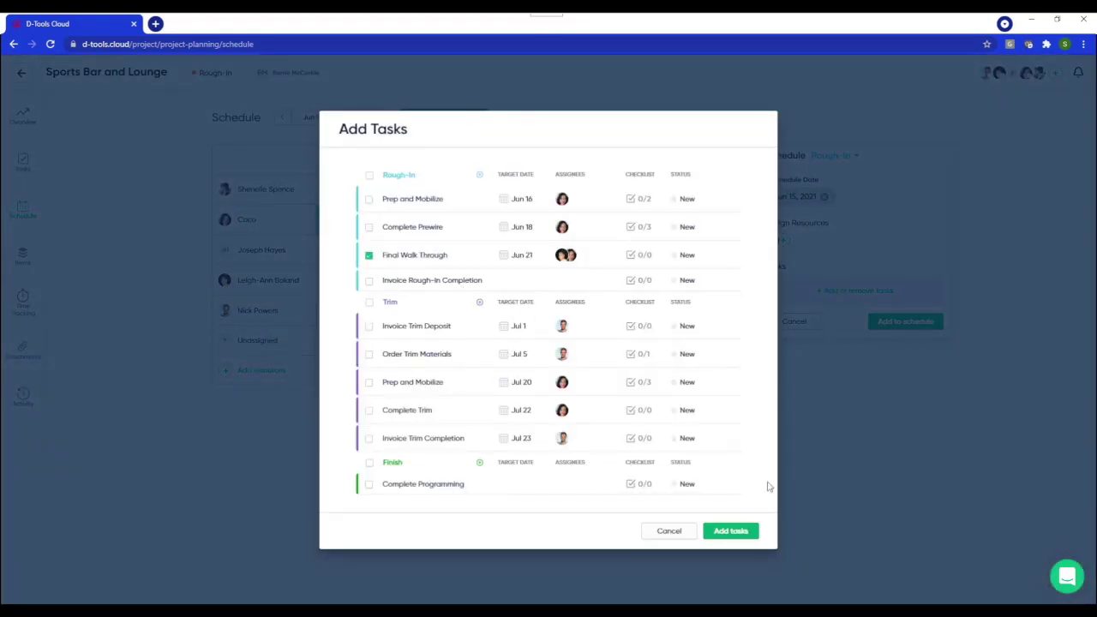
{"action": "left_click", "coordinate": [368, 255]}
{"action": "left_click", "coordinate": [369, 200]}
{"action": "left_click", "coordinate": [731, 531]}
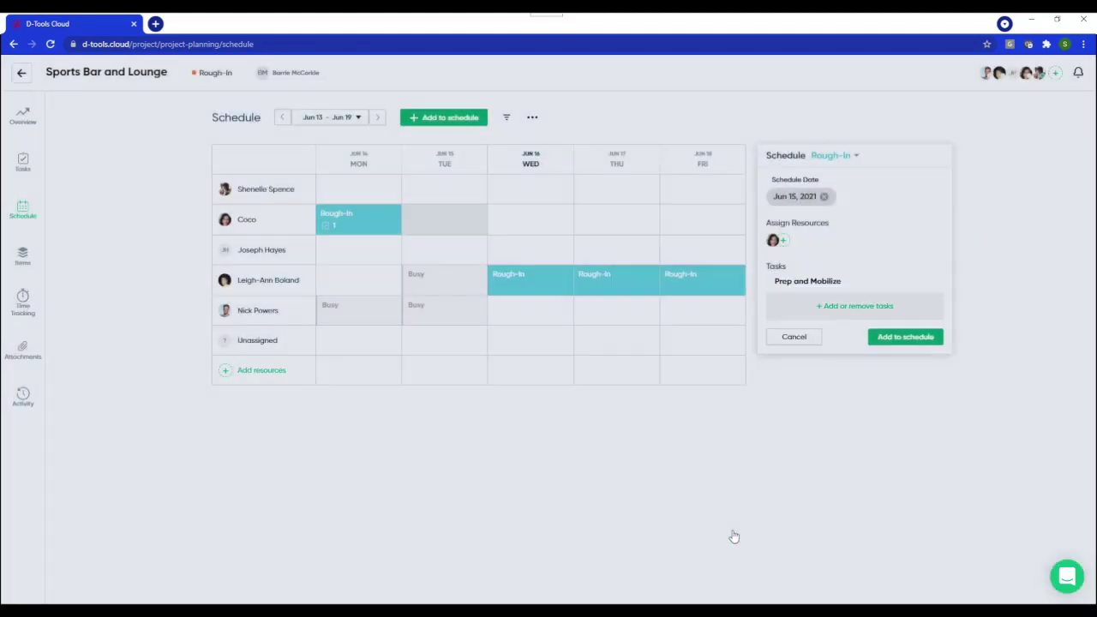
{"action": "left_click", "coordinate": [910, 340]}
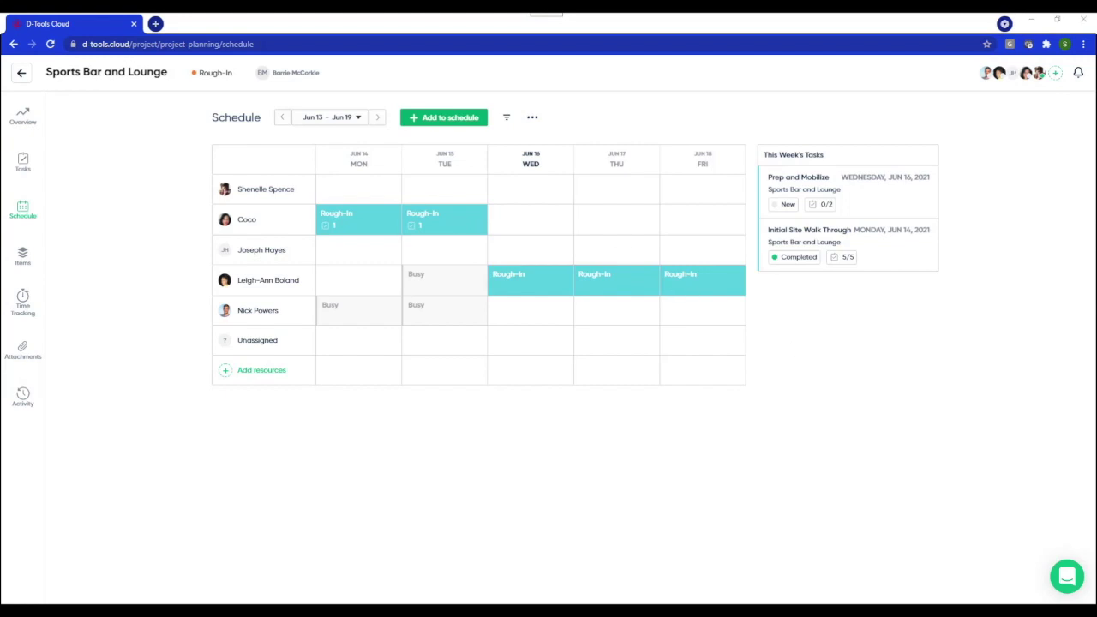
{"action": "left_click", "coordinate": [23, 258]}
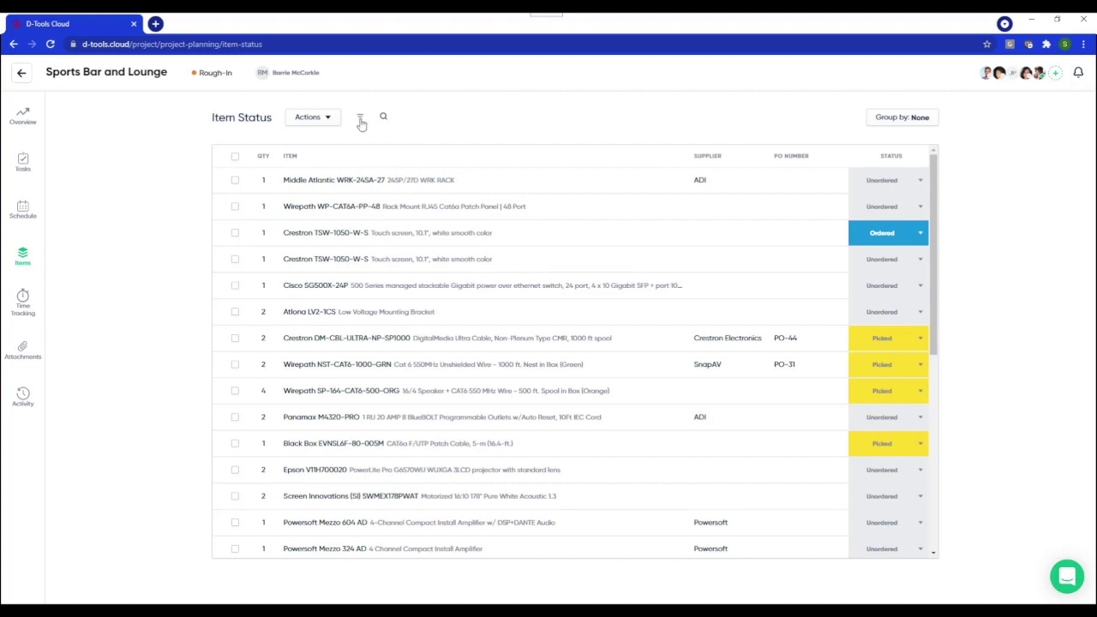
Filter the Item Status list by location so only Lounge Area items are shown.
{"action": "left_click", "coordinate": [360, 120]}
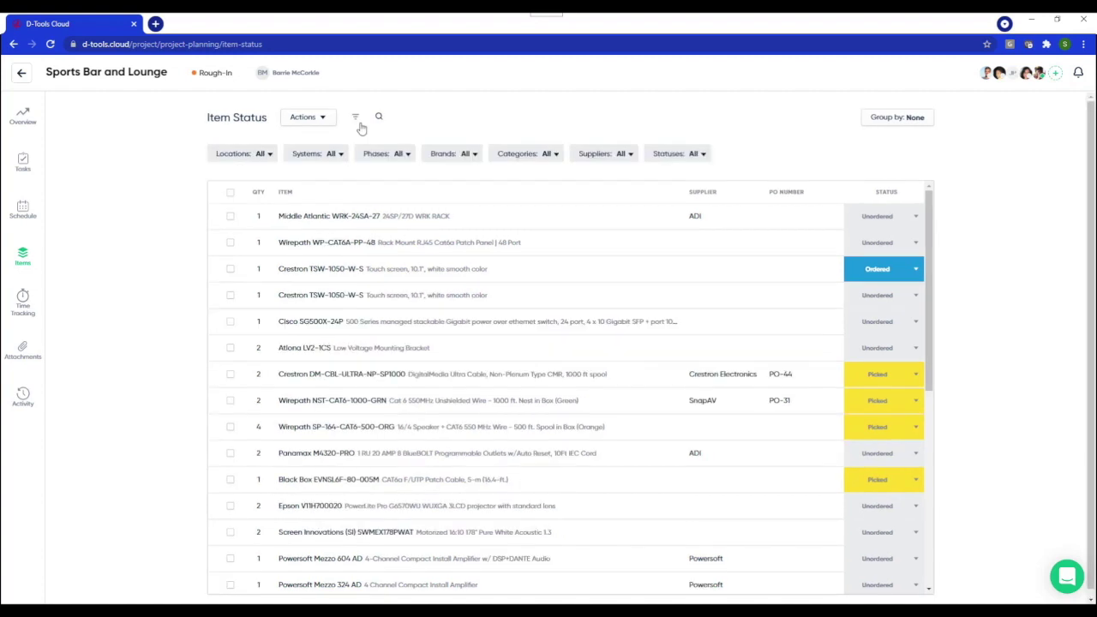
{"action": "left_click", "coordinate": [230, 194]}
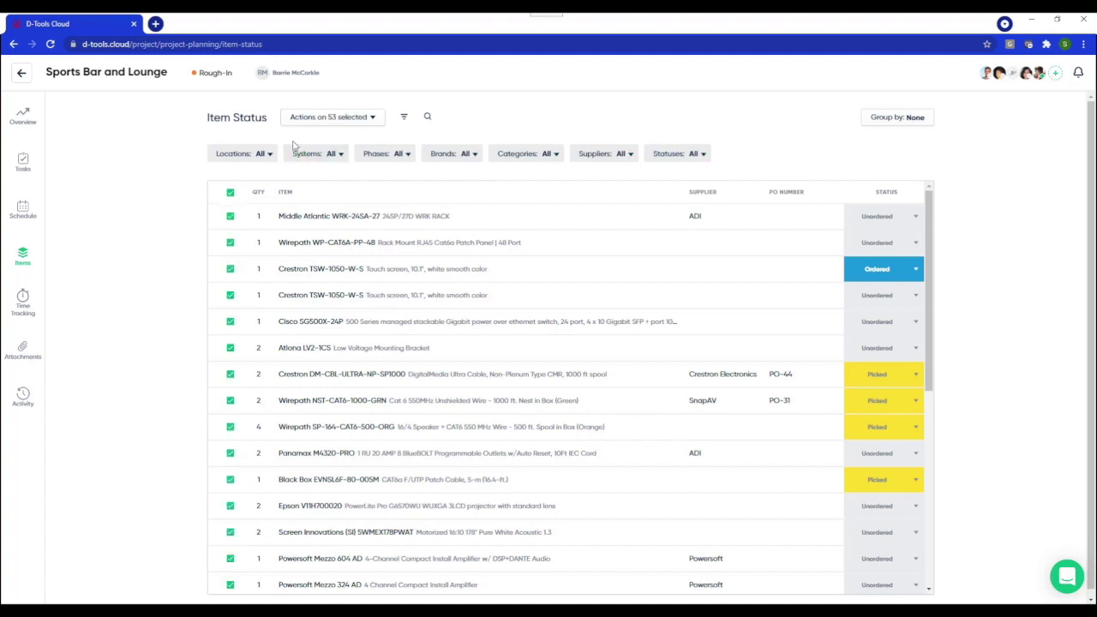
{"action": "left_click", "coordinate": [246, 153]}
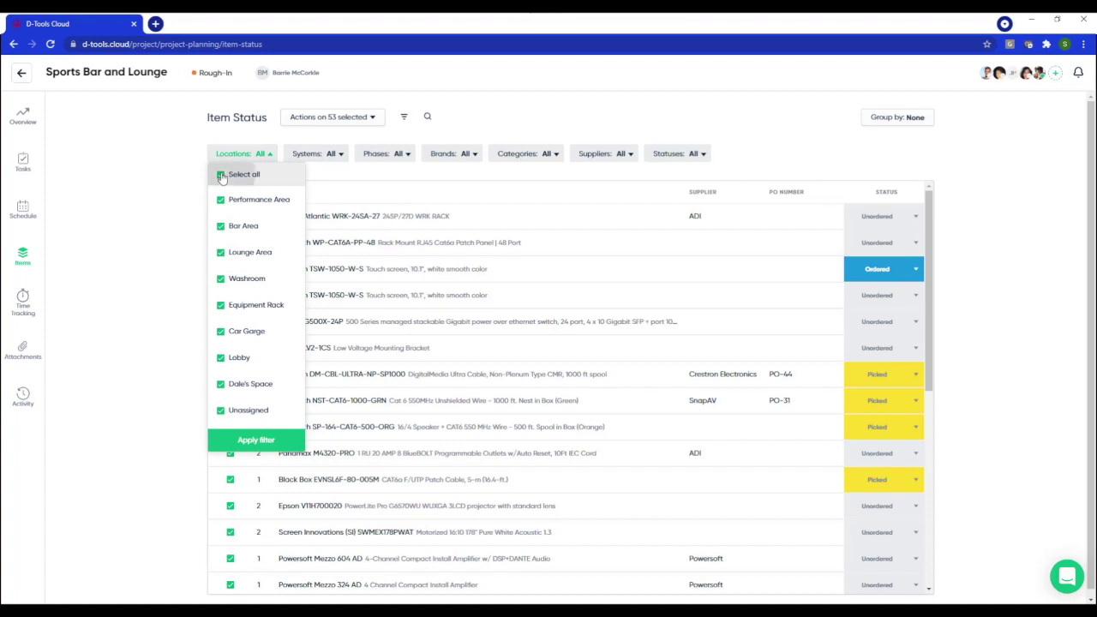
{"action": "left_click", "coordinate": [222, 175]}
{"action": "left_click", "coordinate": [220, 252]}
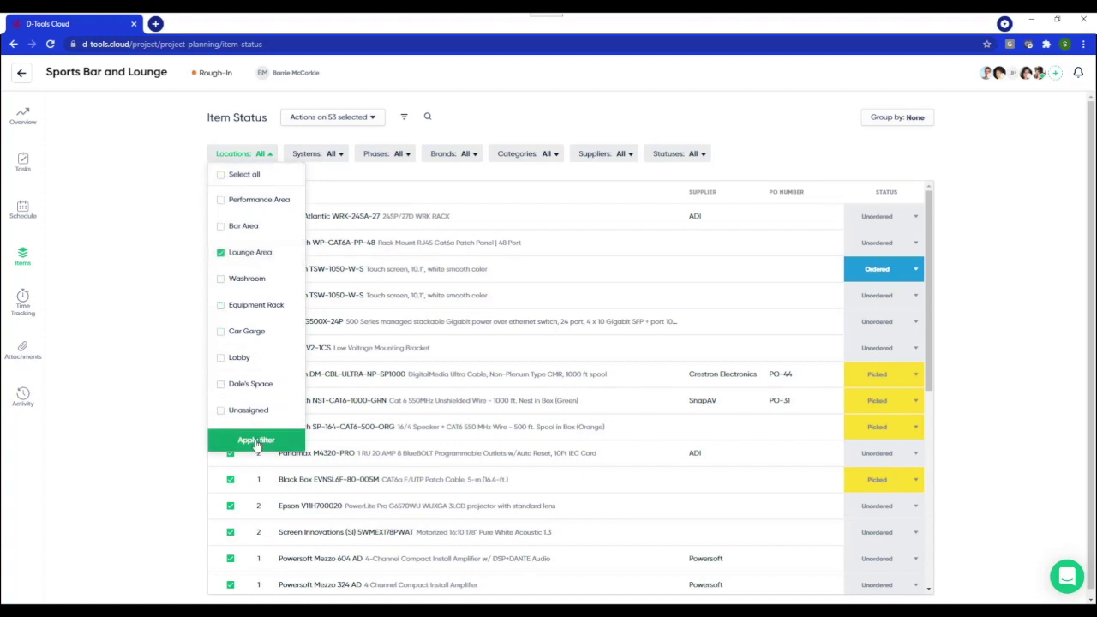
{"action": "left_click", "coordinate": [256, 440]}
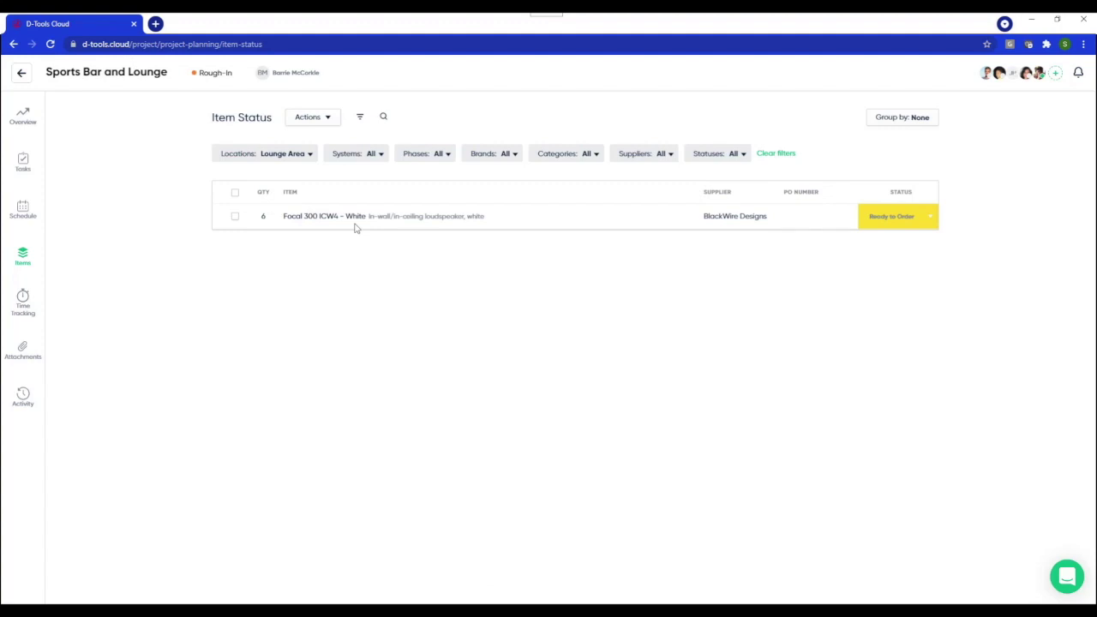
Select the Focal 300 ICW4 - White item and check its status options, leaving it Ready to Order.
{"action": "left_click", "coordinate": [235, 192]}
{"action": "left_click", "coordinate": [374, 117]}
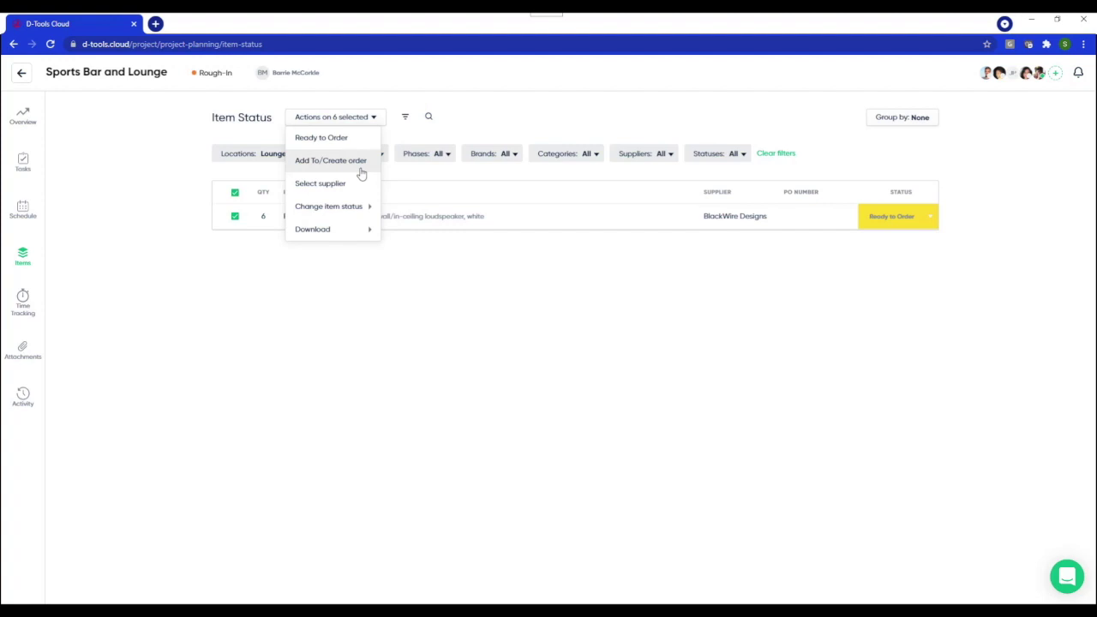
{"action": "left_click", "coordinate": [930, 220]}
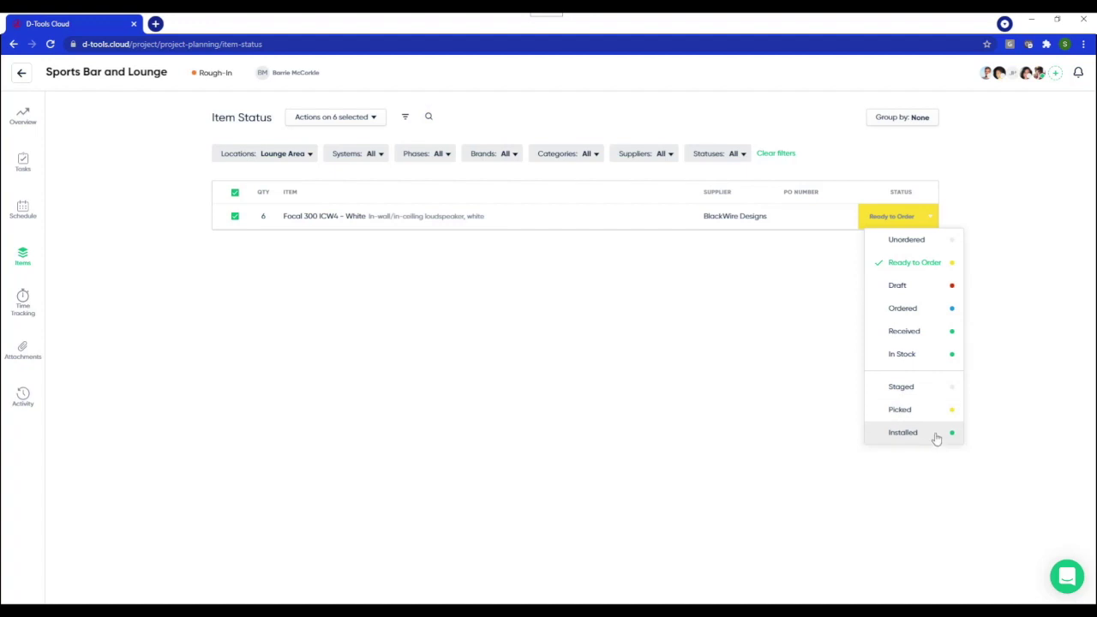
{"action": "left_click", "coordinate": [726, 364]}
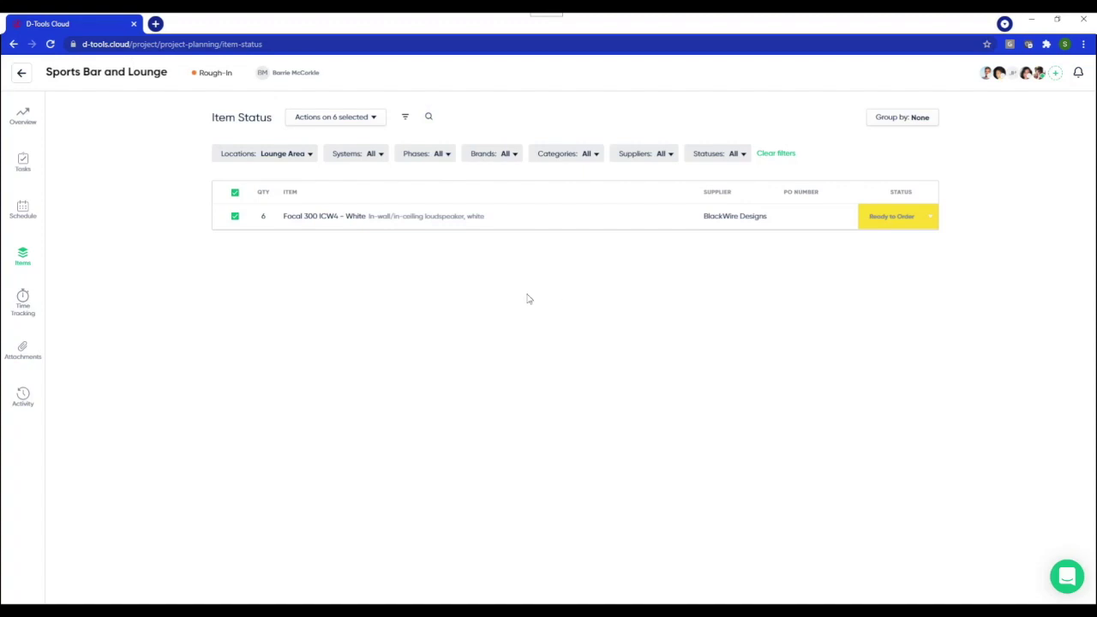
{"action": "left_click", "coordinate": [23, 307]}
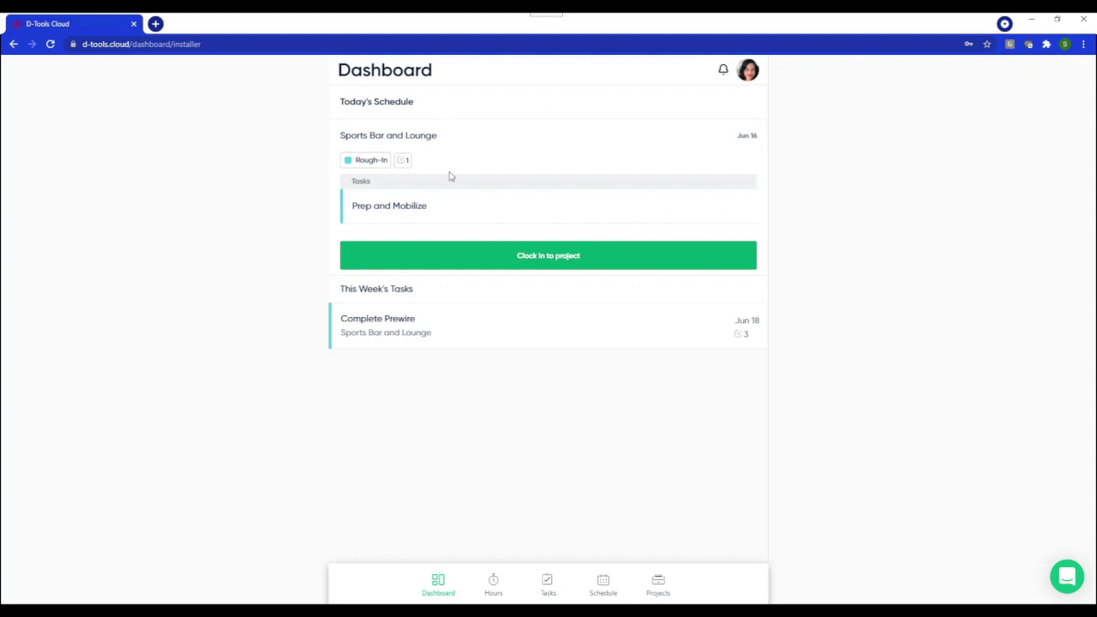
Start the clock-in to Sports Bar and Lounge from the installer dashboard.
{"action": "left_click", "coordinate": [493, 257]}
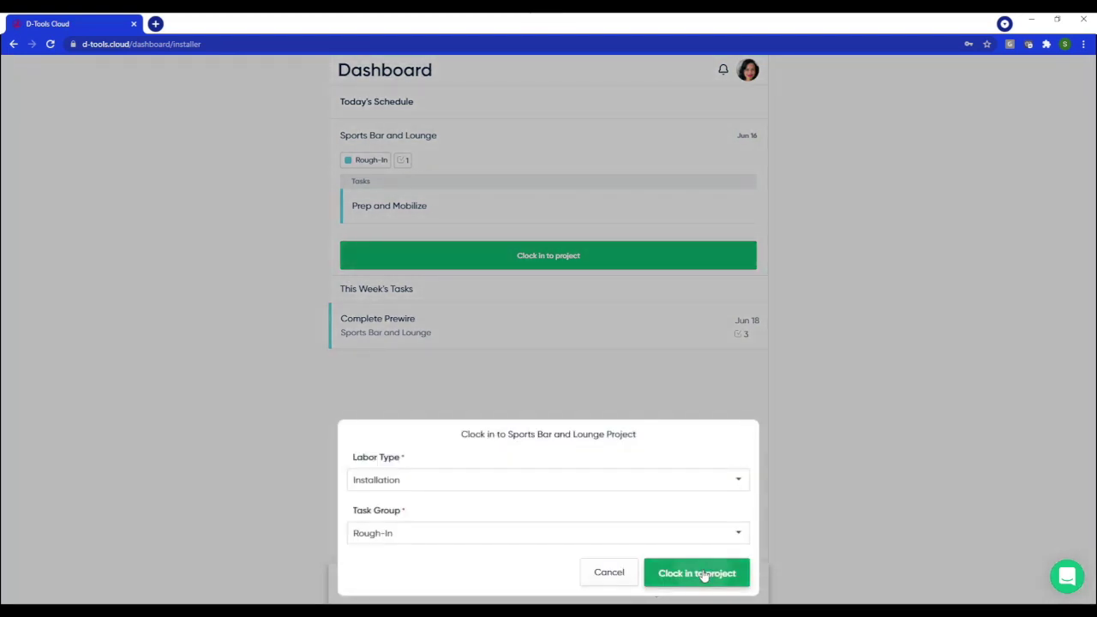
Clock in with Installation labor and the Rough-In task group, then open the Prep and Mobilize task.
{"action": "left_click", "coordinate": [700, 575]}
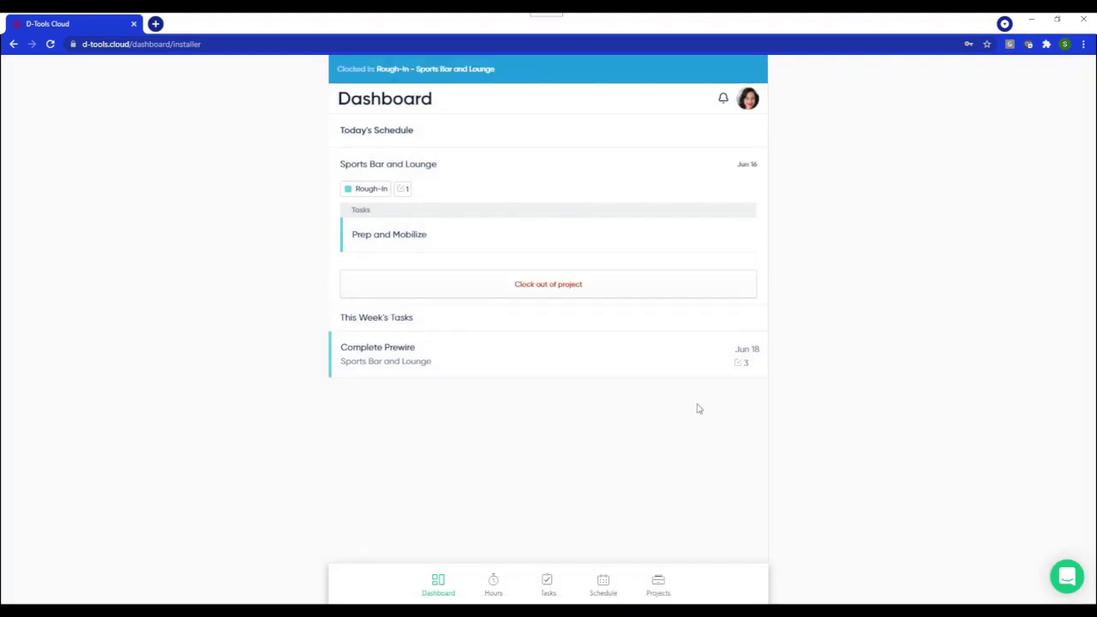
{"action": "left_click", "coordinate": [530, 247]}
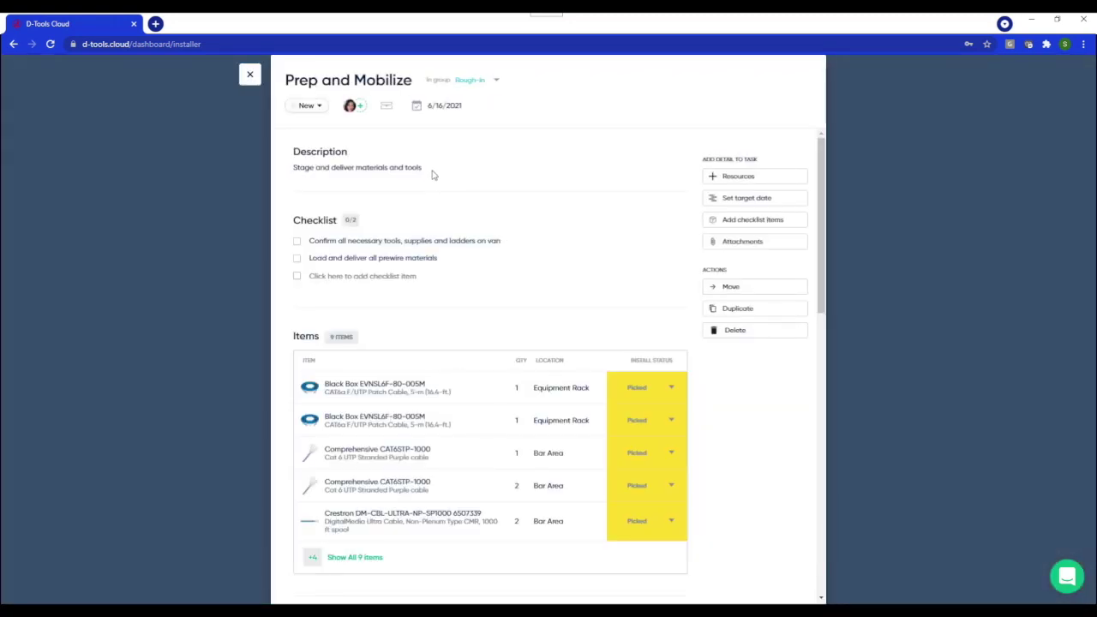
Tick the tools-and-ladders and load-prewire-materials checklist items as done.
{"action": "left_click", "coordinate": [297, 243]}
{"action": "left_click", "coordinate": [298, 257]}
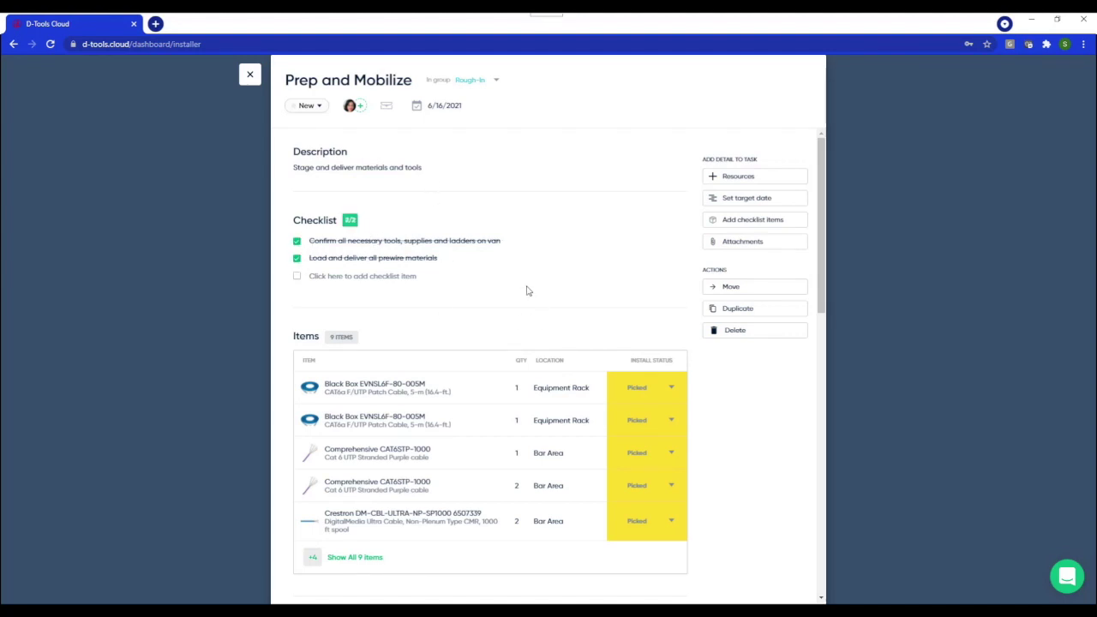
{"action": "scroll", "coordinate": [527, 291], "scroll_direction": "down", "scroll_amount": 2}
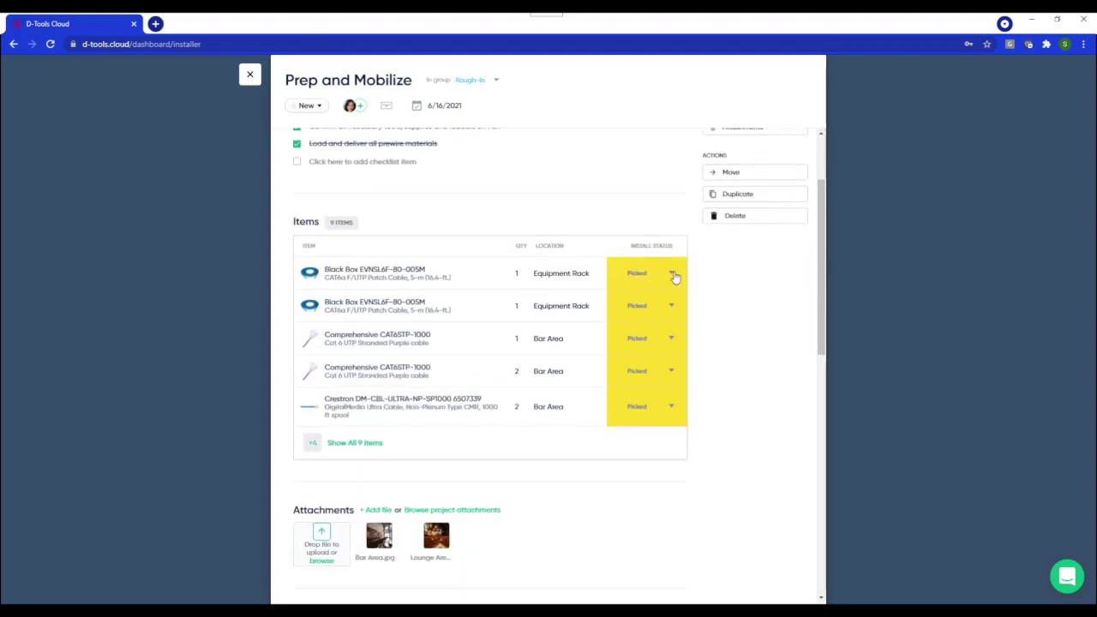
Change the install status of the first five cable items from Picked to Installed.
{"action": "left_click", "coordinate": [674, 277]}
{"action": "left_click", "coordinate": [657, 333]}
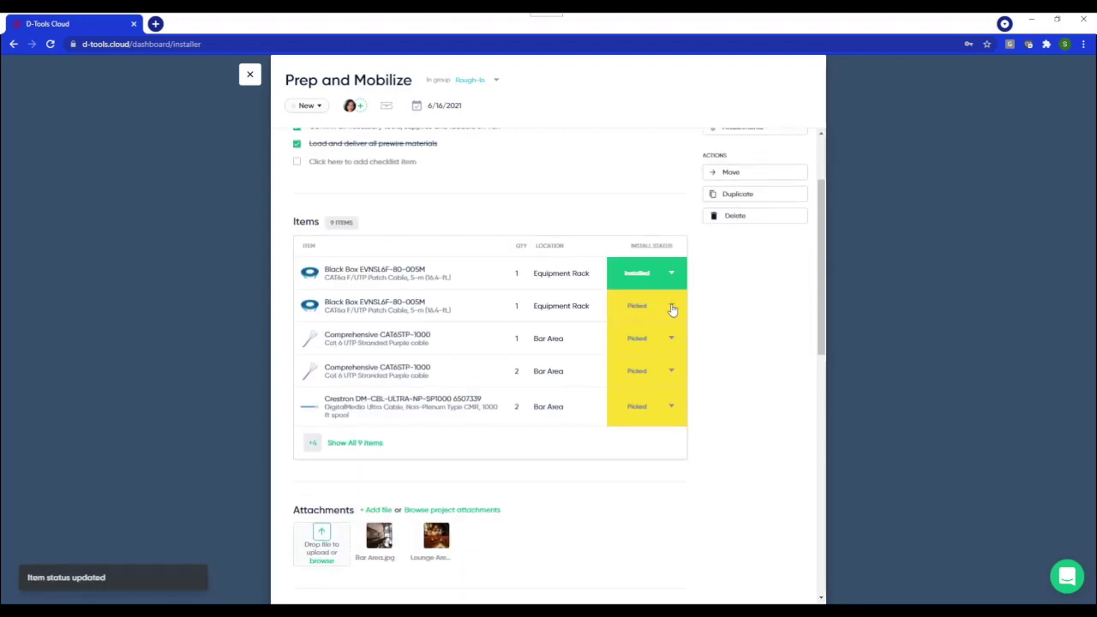
{"action": "left_click", "coordinate": [670, 306]}
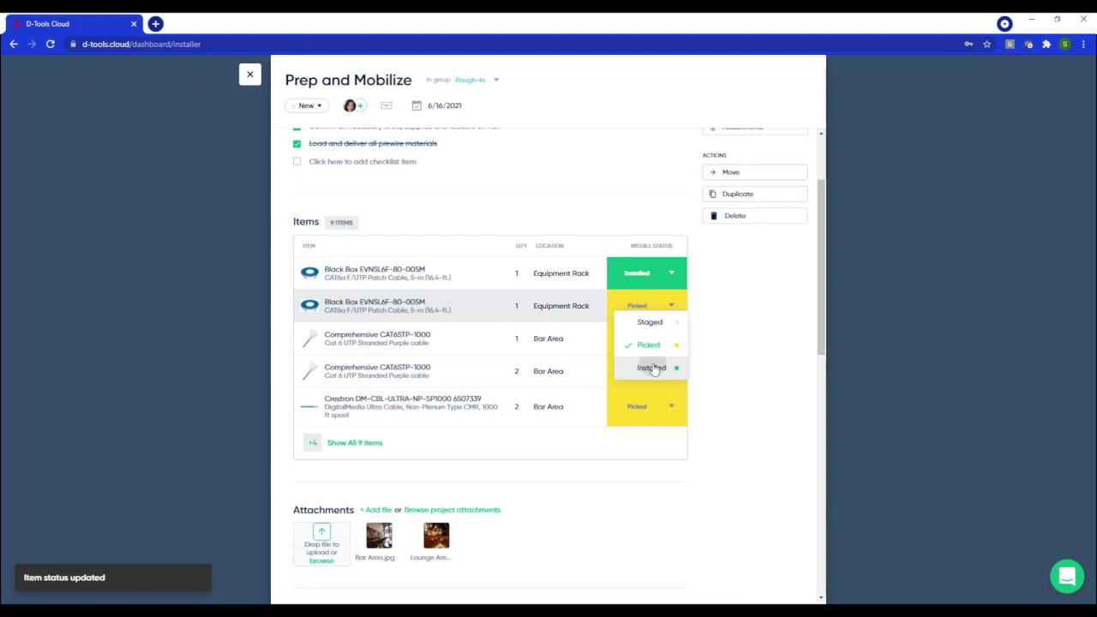
{"action": "left_click", "coordinate": [649, 367]}
{"action": "left_click", "coordinate": [674, 341]}
{"action": "left_click", "coordinate": [656, 396]}
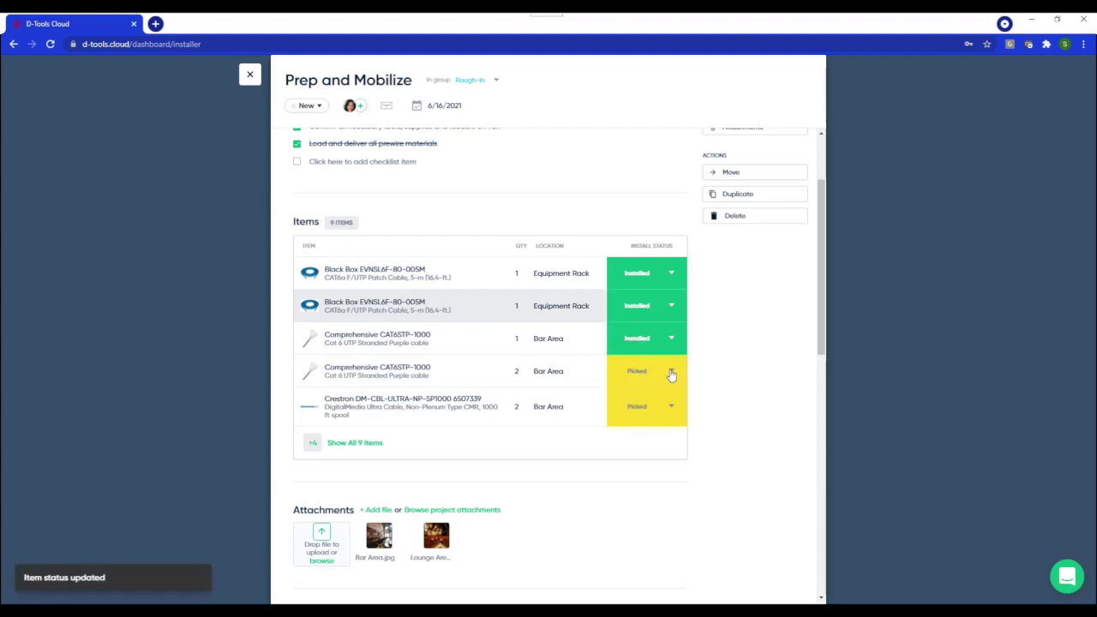
{"action": "left_click", "coordinate": [672, 372]}
{"action": "left_click", "coordinate": [664, 432]}
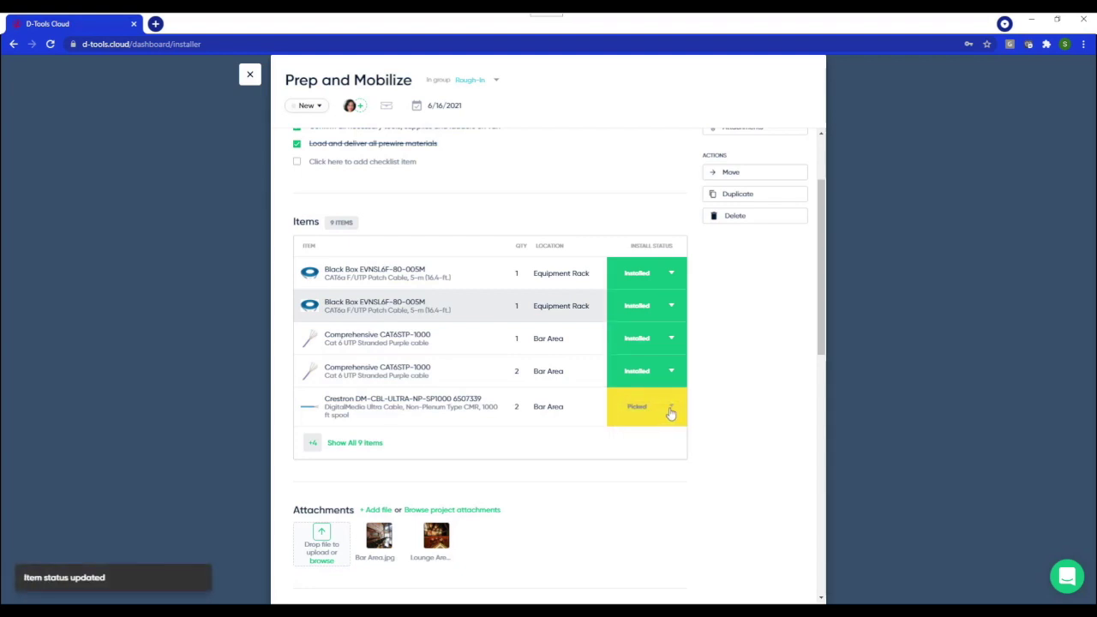
{"action": "left_click", "coordinate": [671, 409]}
{"action": "left_click", "coordinate": [654, 469]}
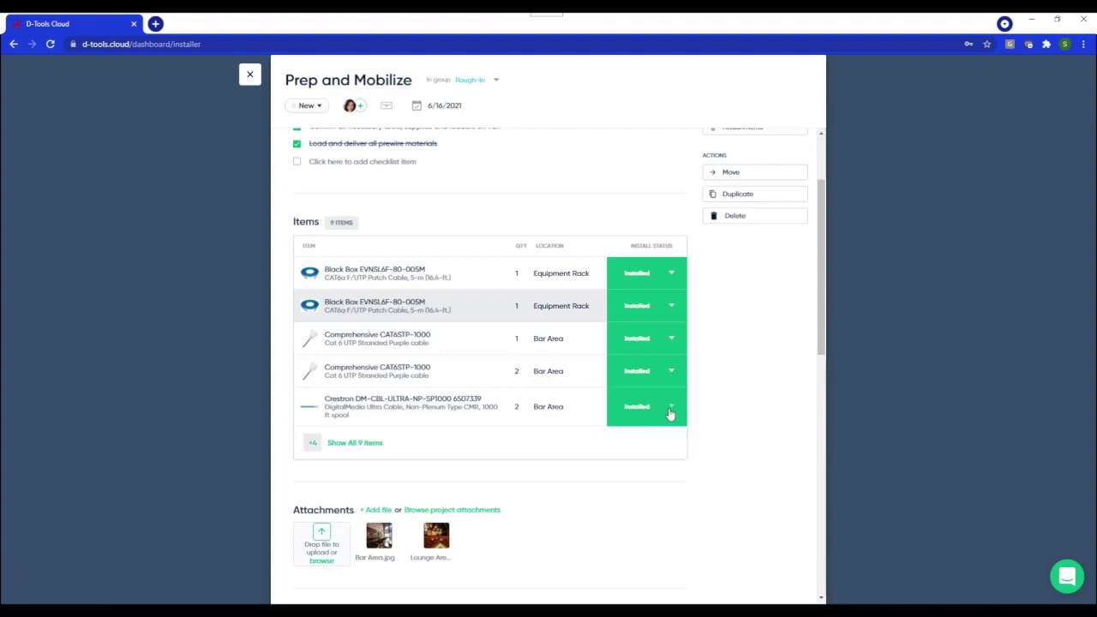
{"action": "scroll", "coordinate": [670, 414], "scroll_direction": "down", "scroll_amount": 2}
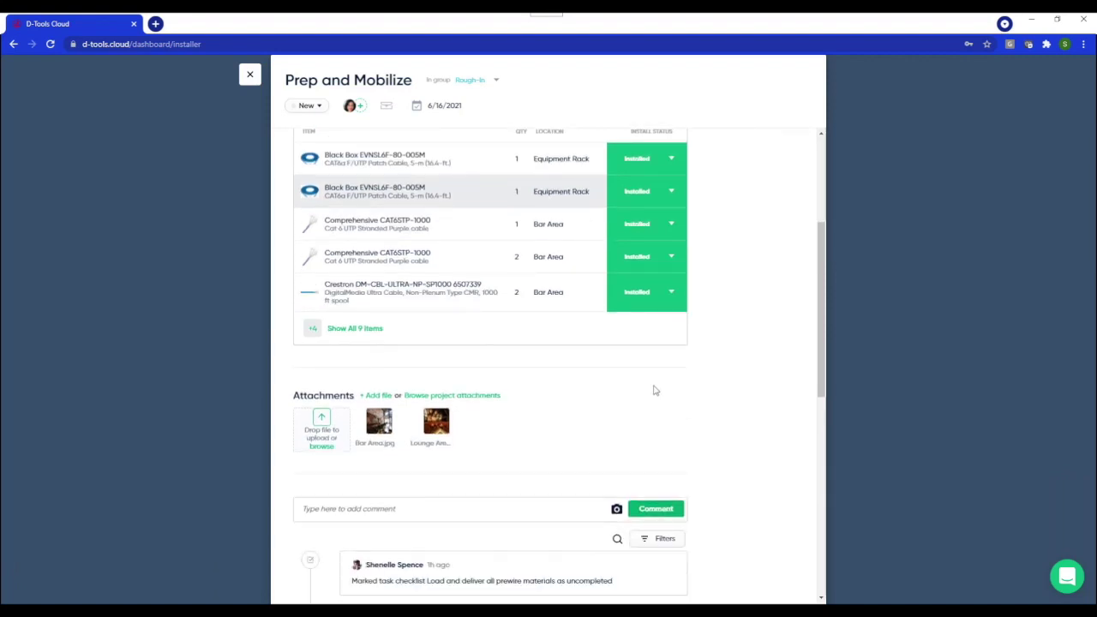
{"action": "scroll", "coordinate": [653, 389], "scroll_direction": "down", "scroll_amount": 1}
{"action": "left_click", "coordinate": [379, 365]}
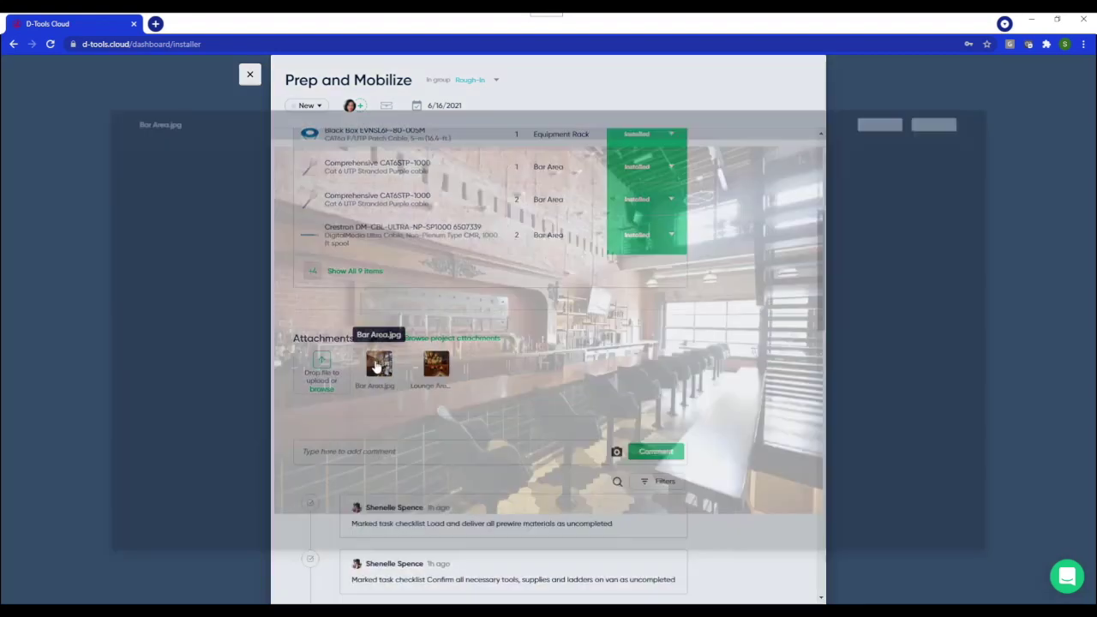
{"action": "left_click", "coordinate": [25, 73]}
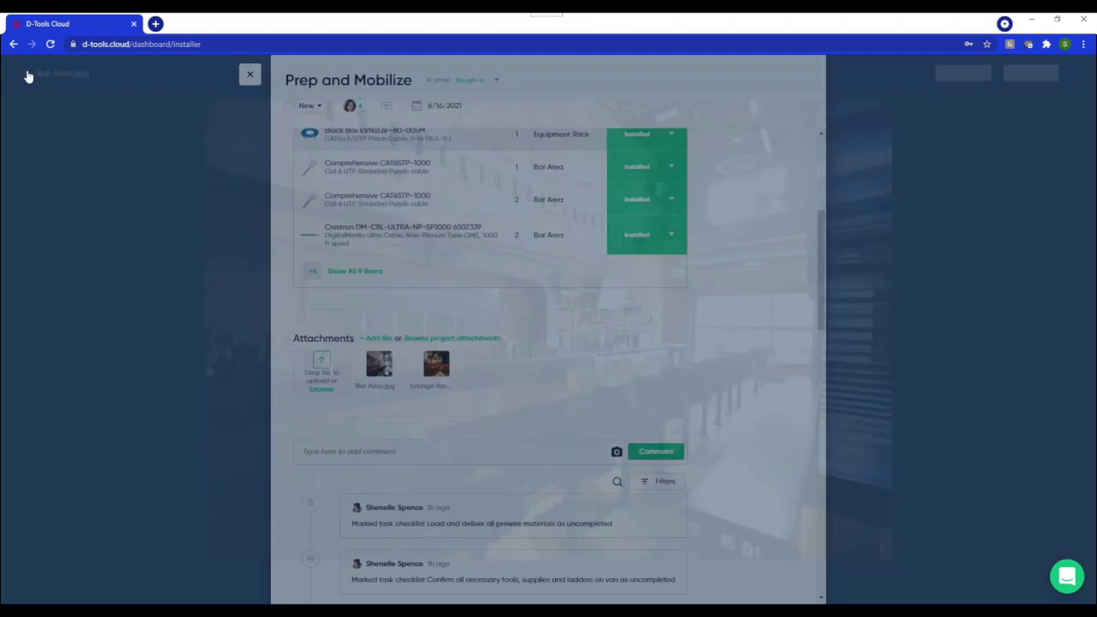
{"action": "scroll", "coordinate": [601, 356], "scroll_direction": "down", "scroll_amount": 1}
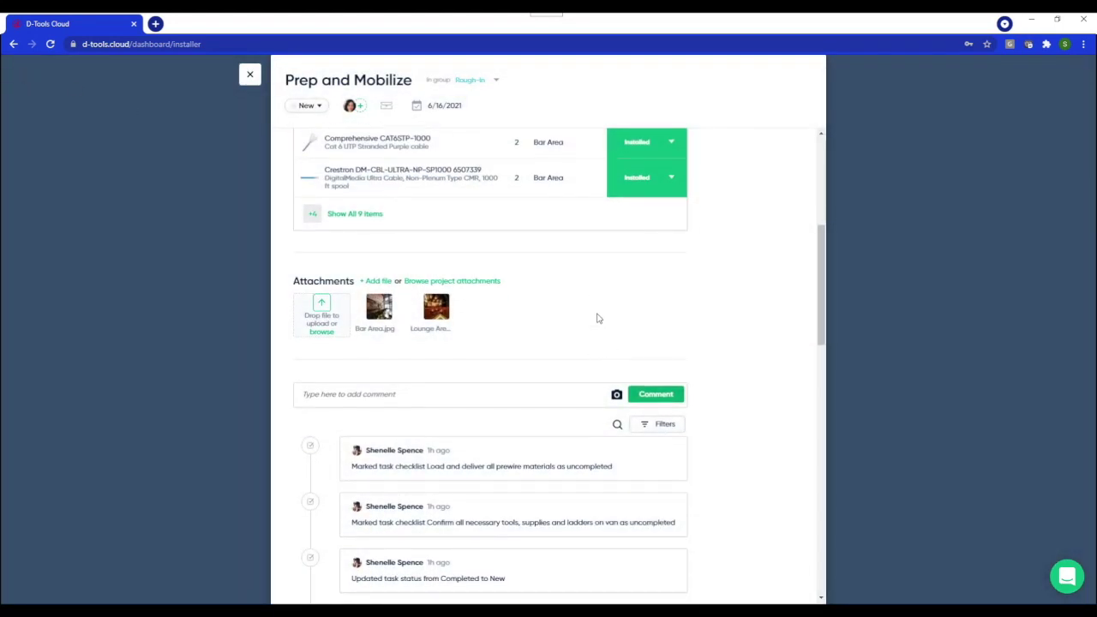
{"action": "scroll", "coordinate": [597, 317], "scroll_direction": "down", "scroll_amount": 1}
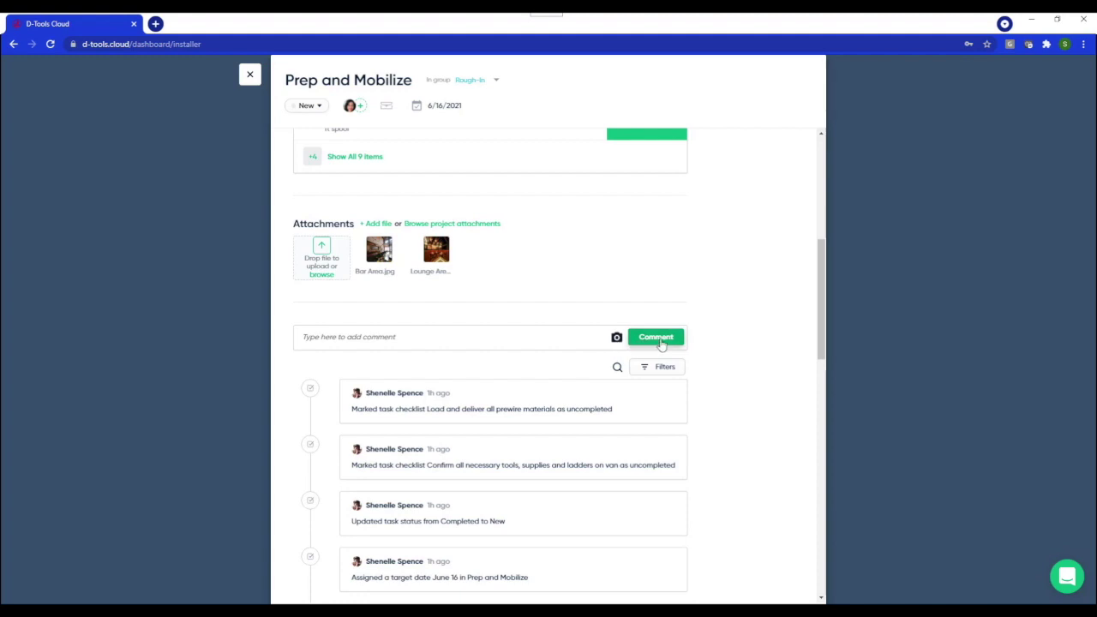
{"action": "scroll", "coordinate": [660, 311], "scroll_direction": "up", "scroll_amount": 5}
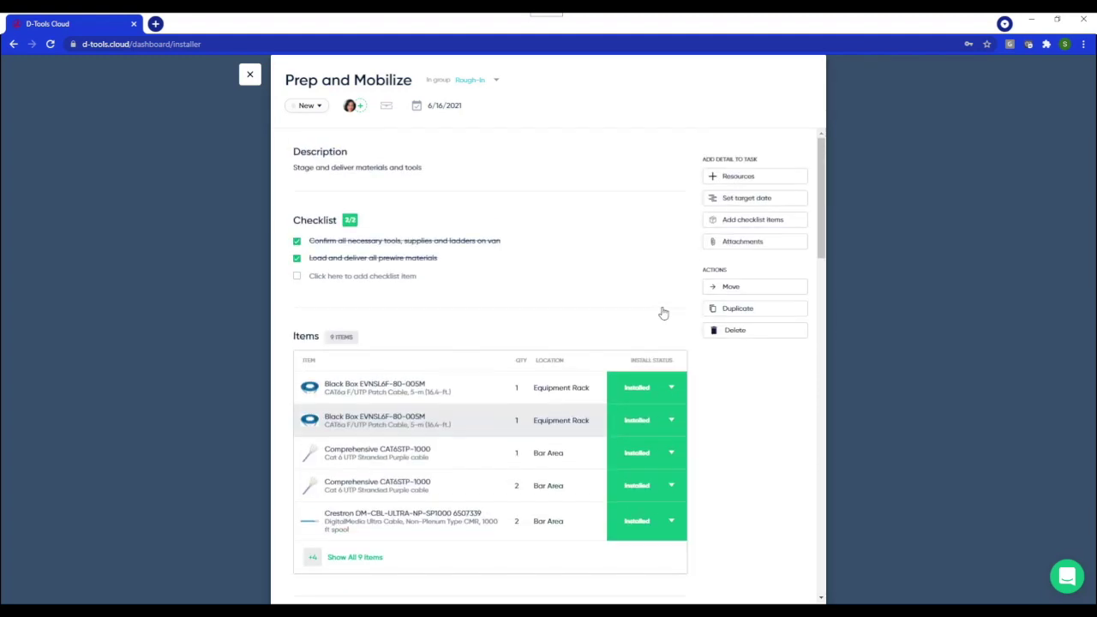
Set the Prep and Mobilize task status to Completed and close it.
{"action": "left_click", "coordinate": [319, 106]}
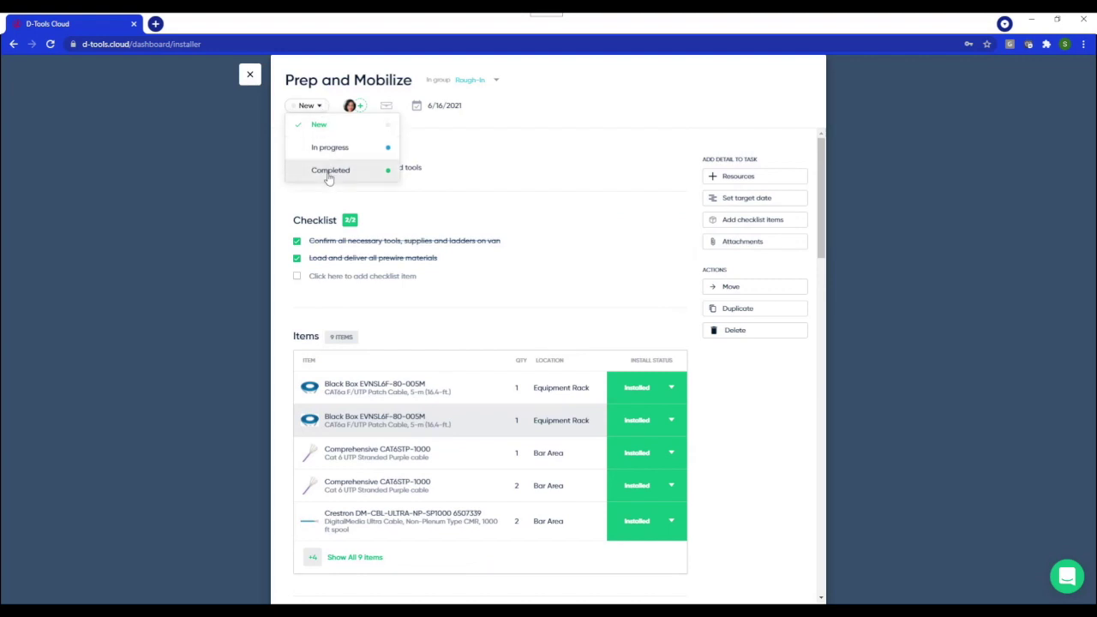
{"action": "left_click", "coordinate": [330, 171]}
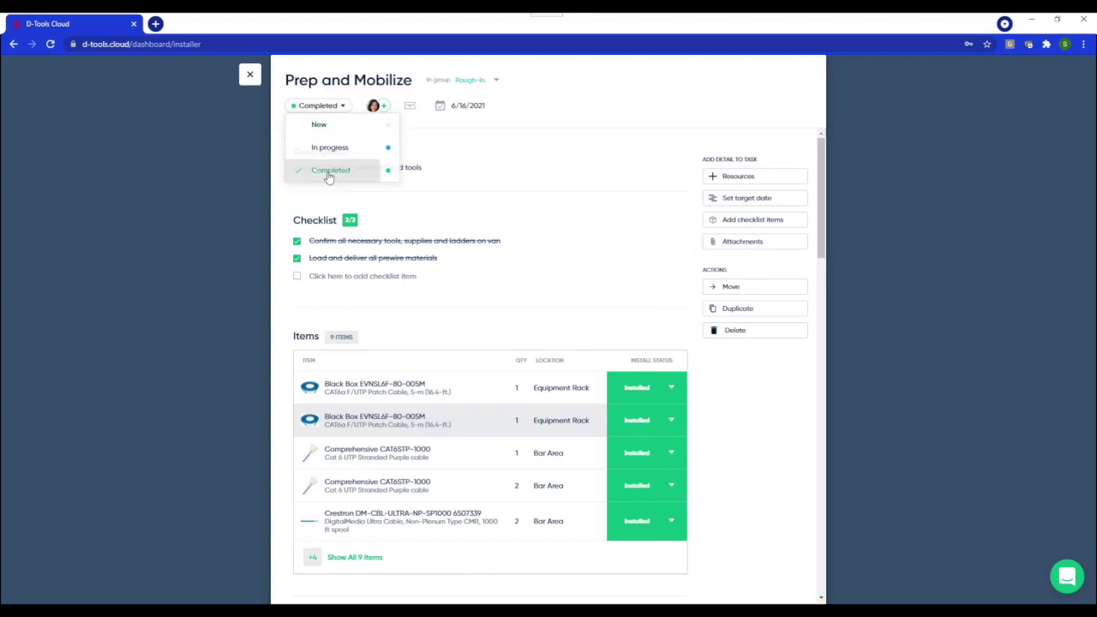
{"action": "left_click", "coordinate": [250, 75]}
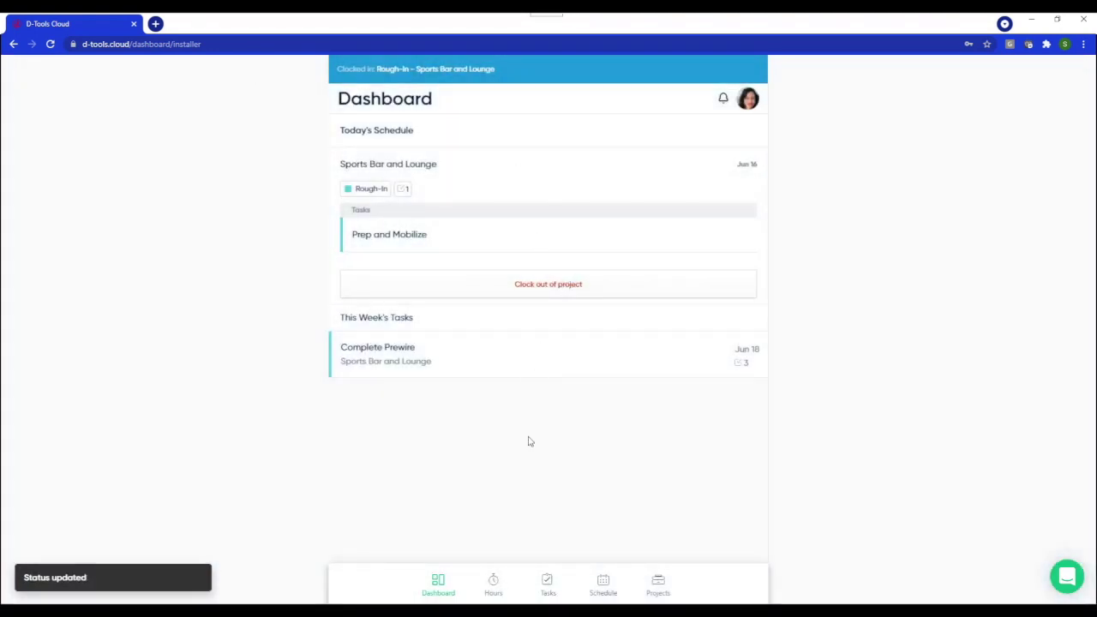
Review the Hours, Tasks, Schedule and Projects views in turn.
{"action": "left_click", "coordinate": [493, 585]}
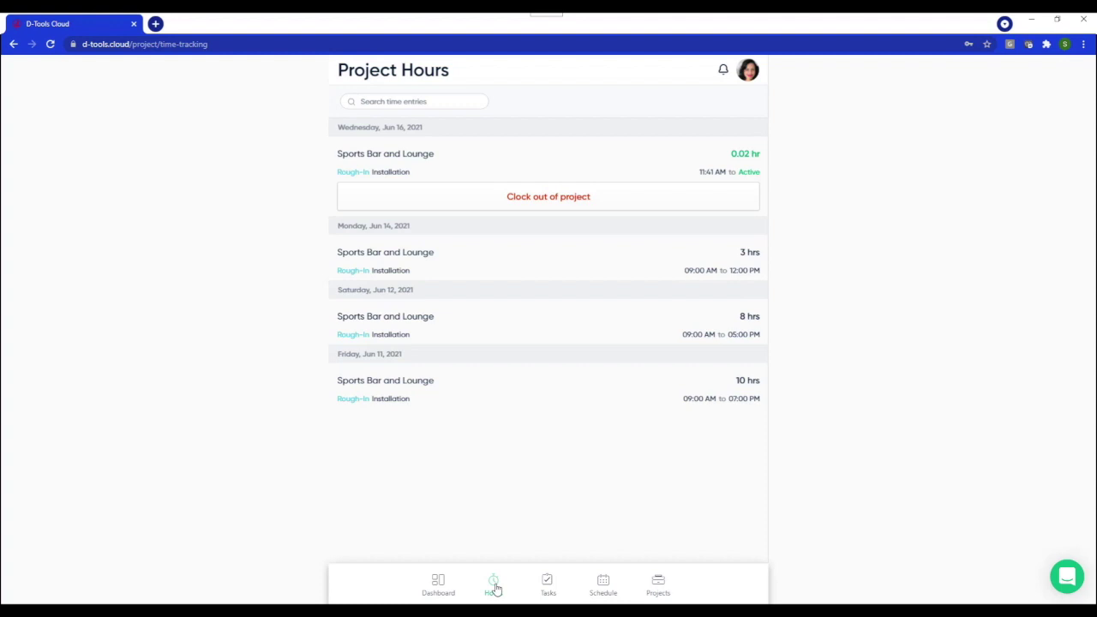
{"action": "left_click", "coordinate": [546, 588]}
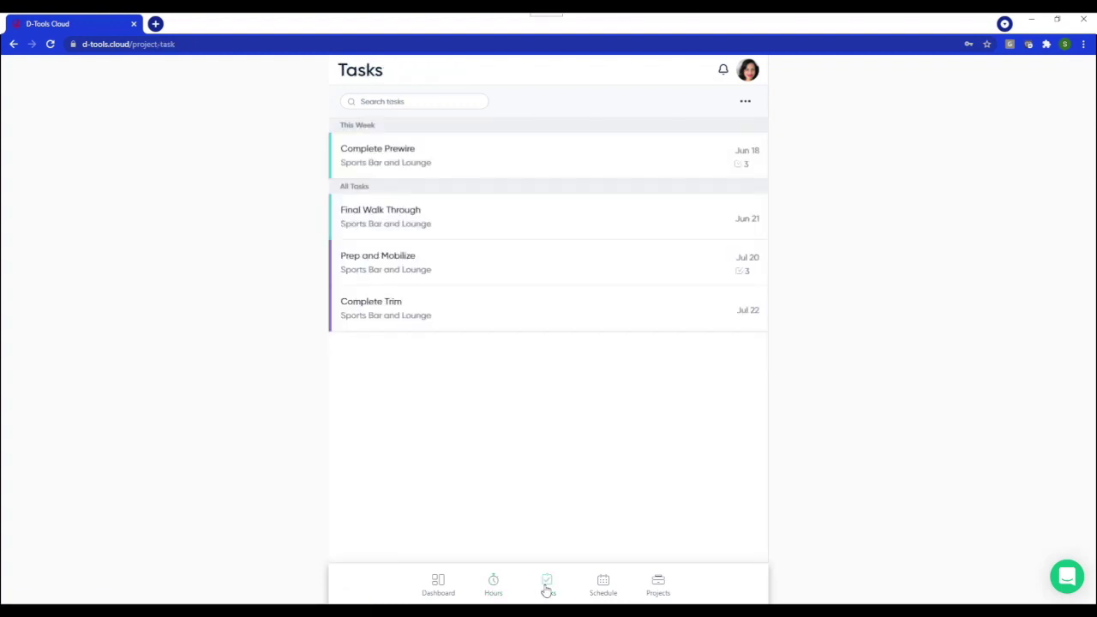
{"action": "left_click", "coordinate": [603, 588]}
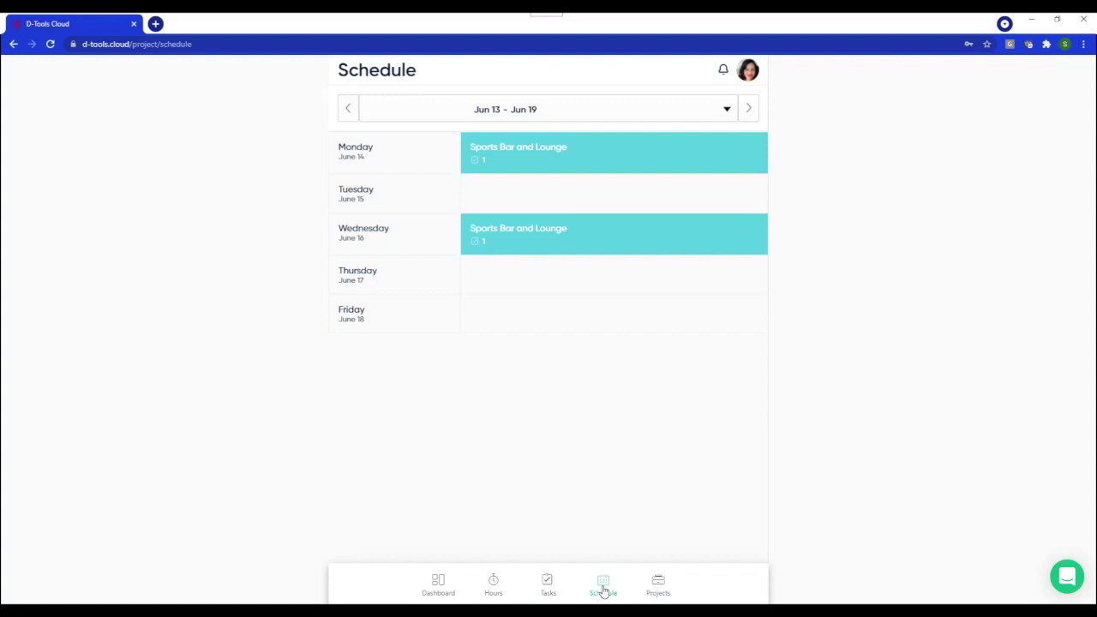
{"action": "left_click", "coordinate": [659, 587]}
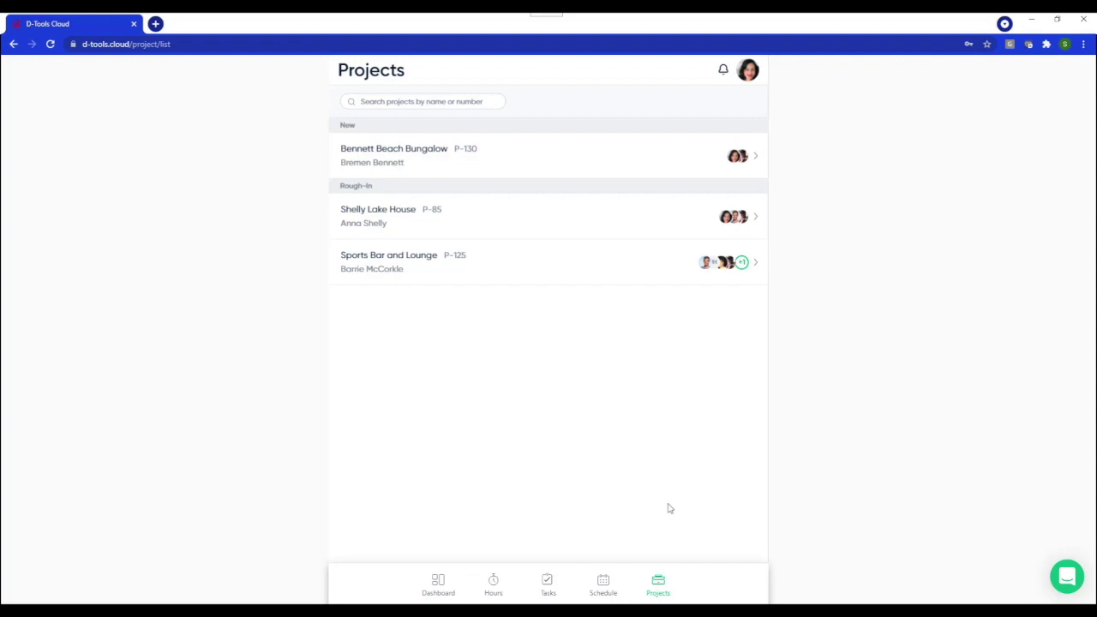
Open Sports Bar and Lounge, look over its overview, and clock out of the project.
{"action": "left_click", "coordinate": [583, 263]}
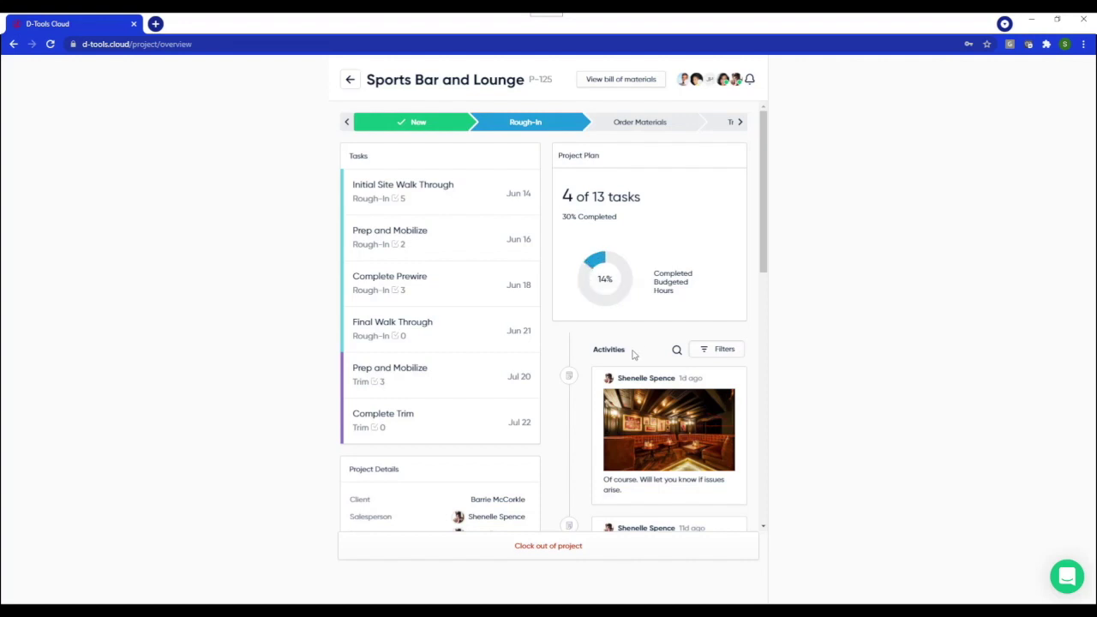
{"action": "scroll", "coordinate": [633, 354], "scroll_direction": "down", "scroll_amount": 5}
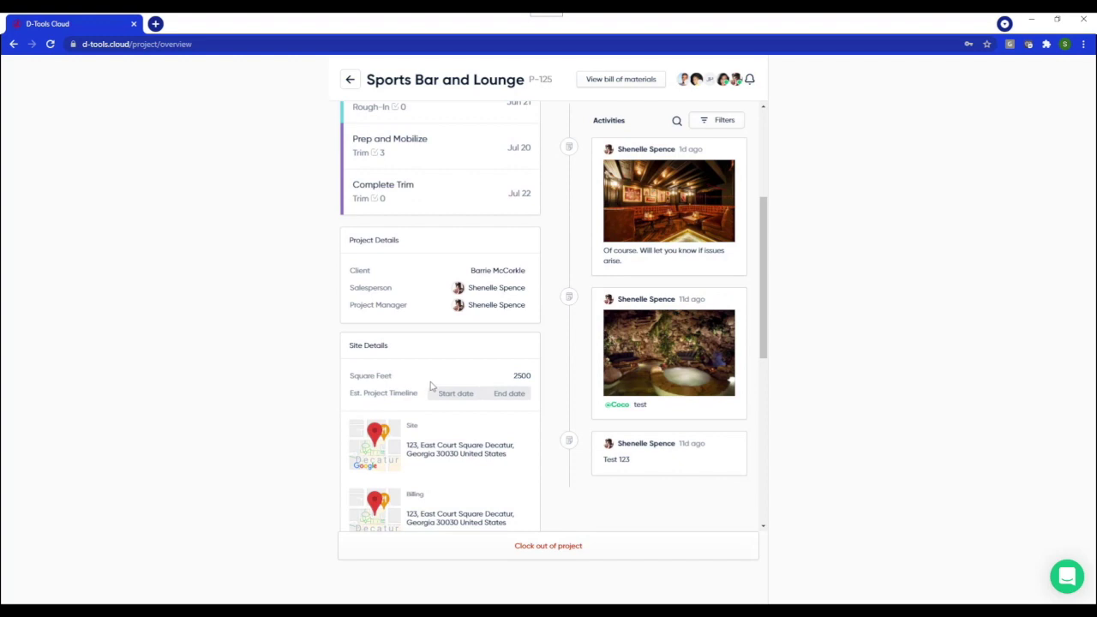
{"action": "scroll", "coordinate": [431, 386], "scroll_direction": "down", "scroll_amount": 2}
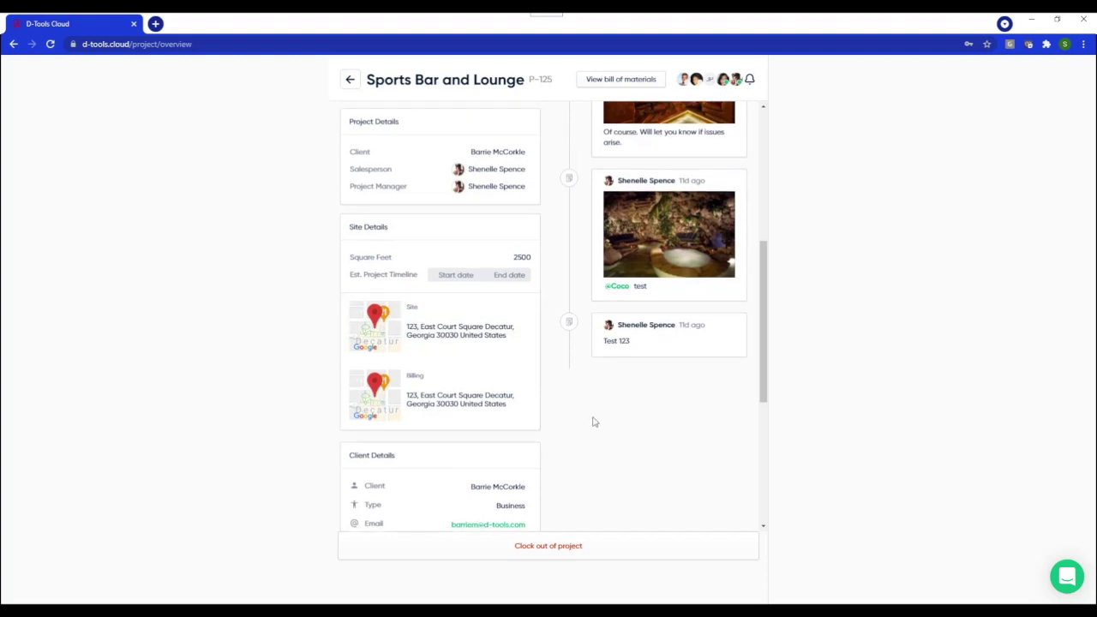
{"action": "scroll", "coordinate": [592, 420], "scroll_direction": "down", "scroll_amount": 5}
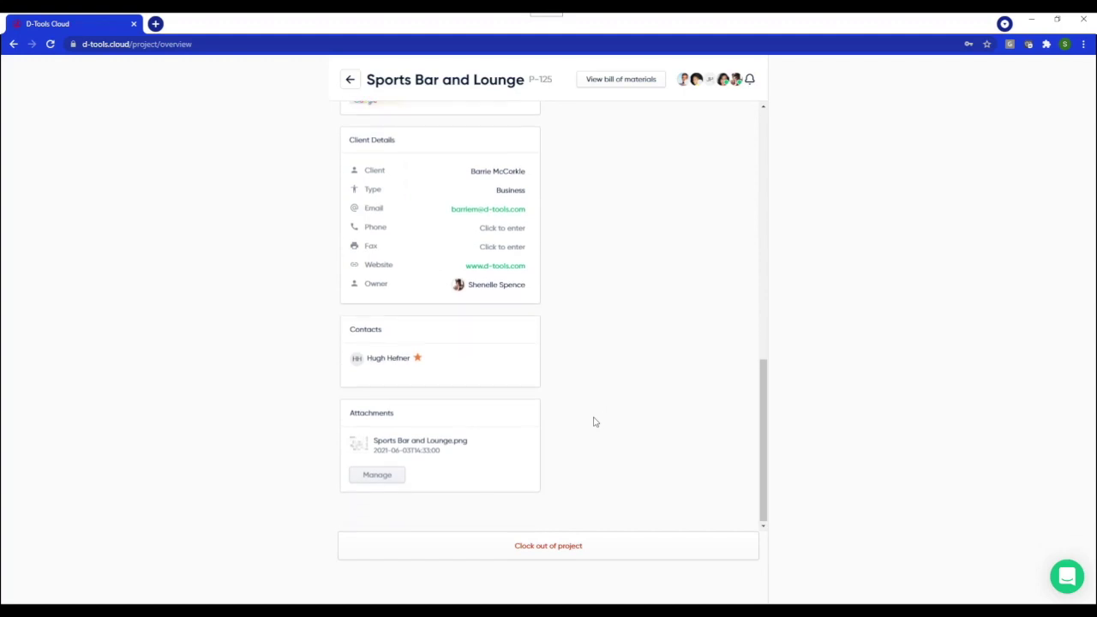
{"action": "scroll", "coordinate": [595, 422], "scroll_direction": "up", "scroll_amount": 3}
{"action": "scroll", "coordinate": [594, 421], "scroll_direction": "up", "scroll_amount": 2}
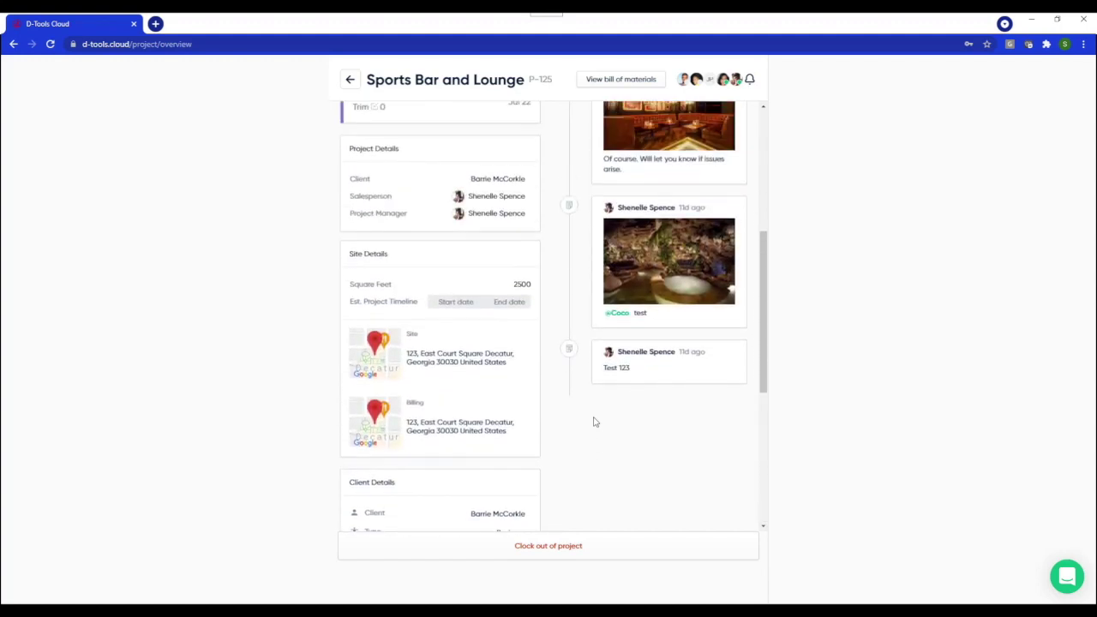
{"action": "left_click", "coordinate": [610, 549]}
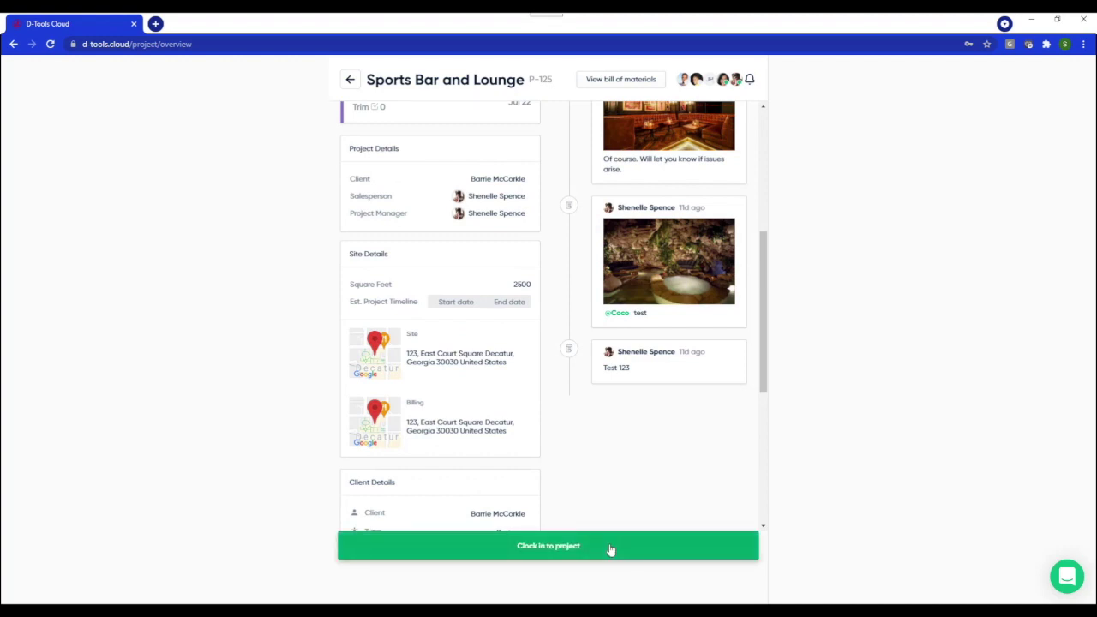
{"action": "left_click", "coordinate": [350, 79]}
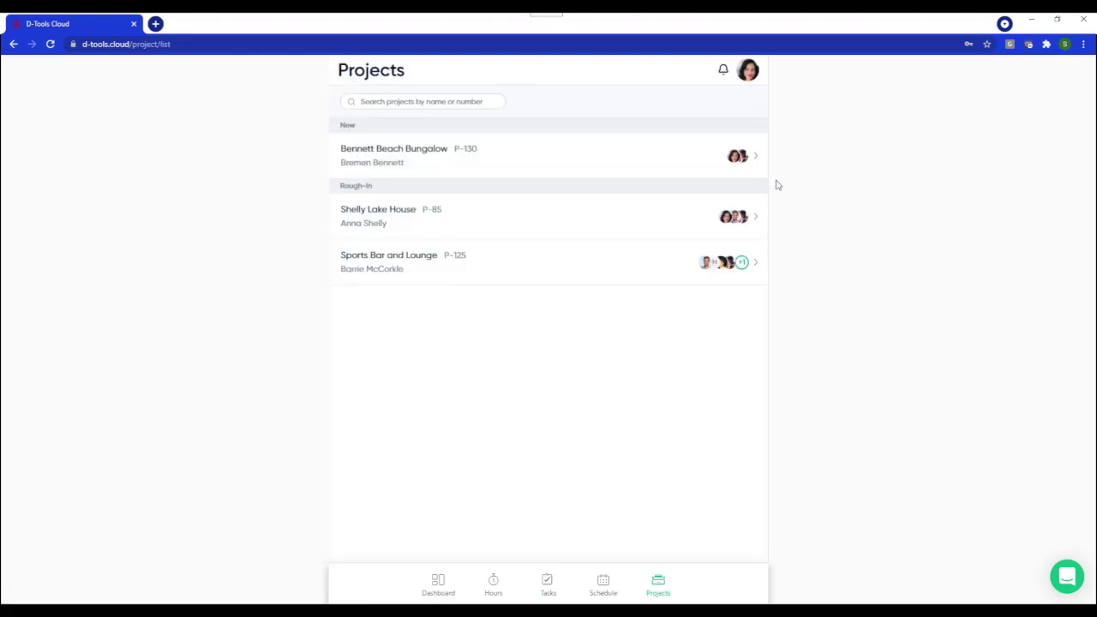
Sign out and back in under Automation Lab, then view Sports Bar and Lounge's time entries.
{"action": "left_click", "coordinate": [748, 73]}
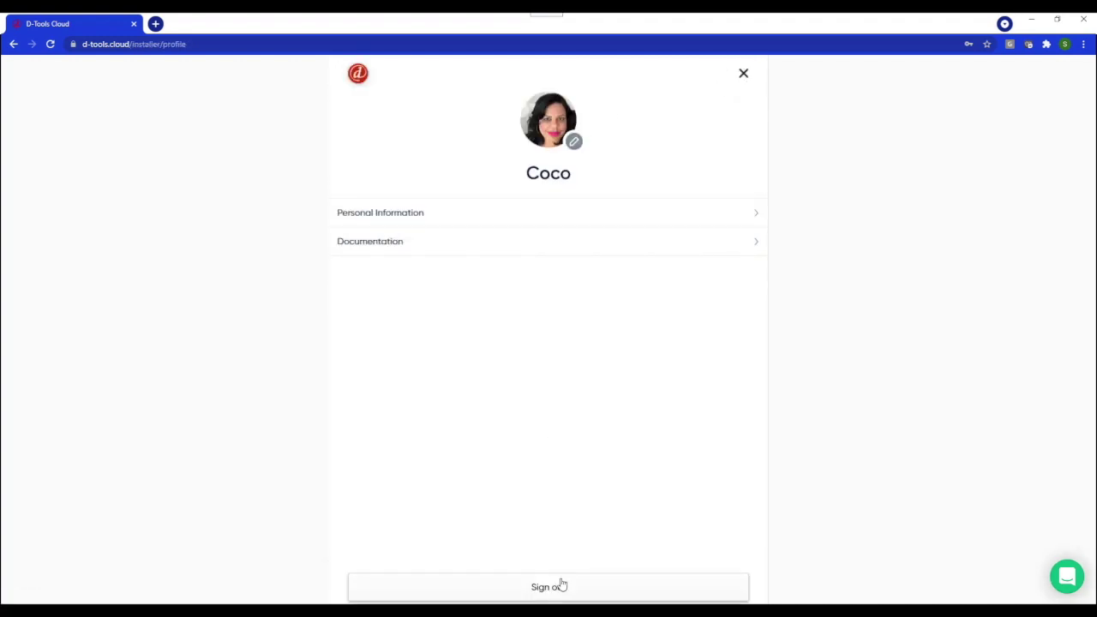
{"action": "left_click", "coordinate": [561, 587]}
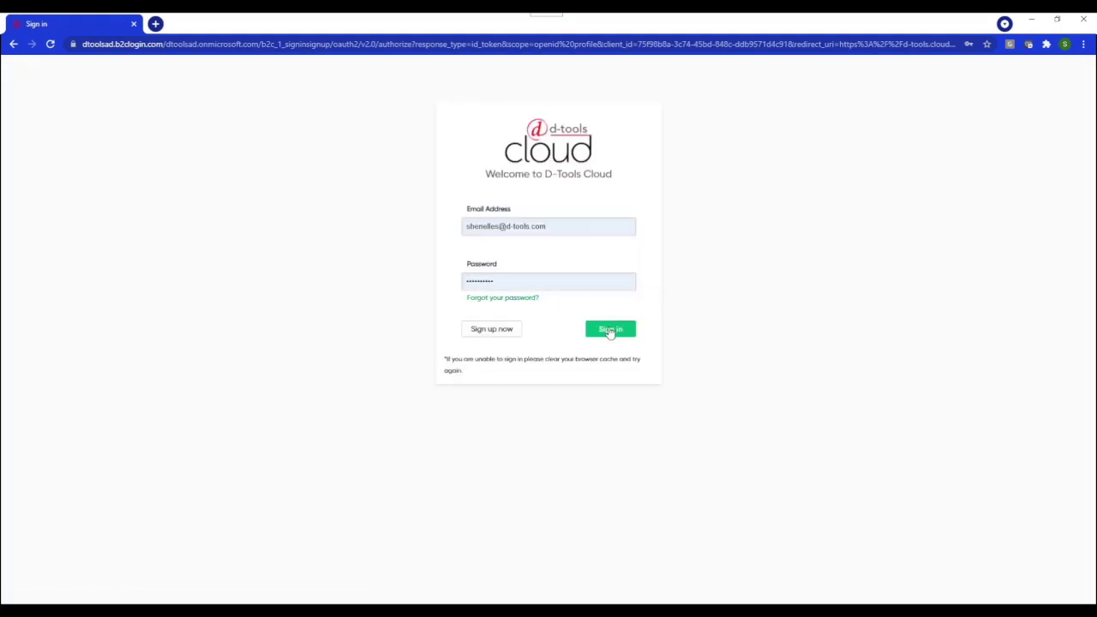
{"action": "left_click", "coordinate": [610, 331]}
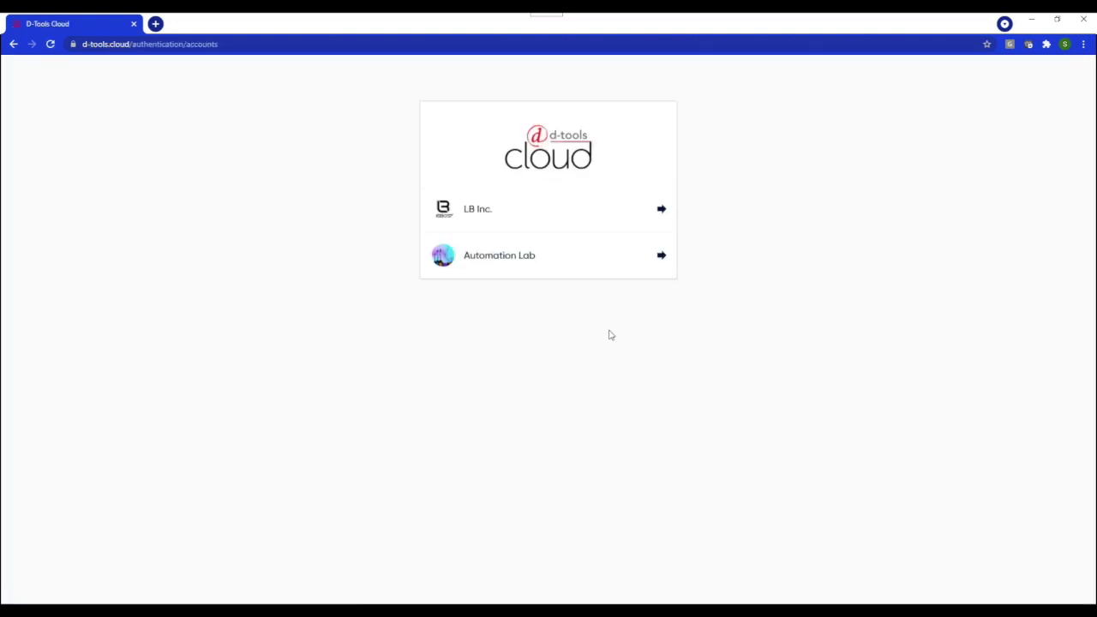
{"action": "left_click", "coordinate": [550, 249]}
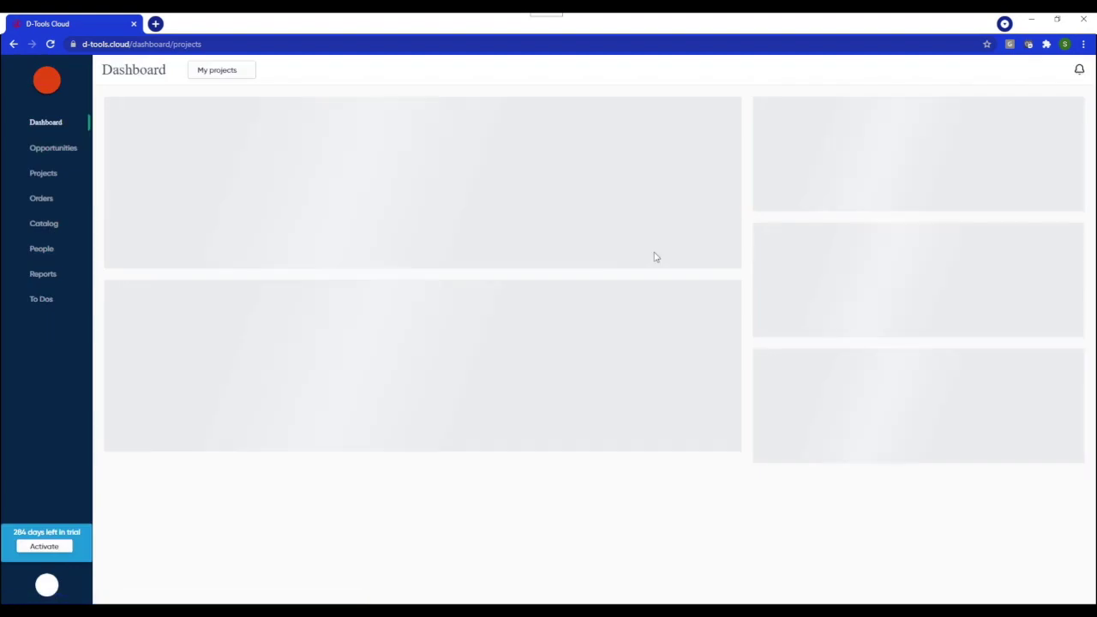
{"action": "left_click", "coordinate": [788, 241]}
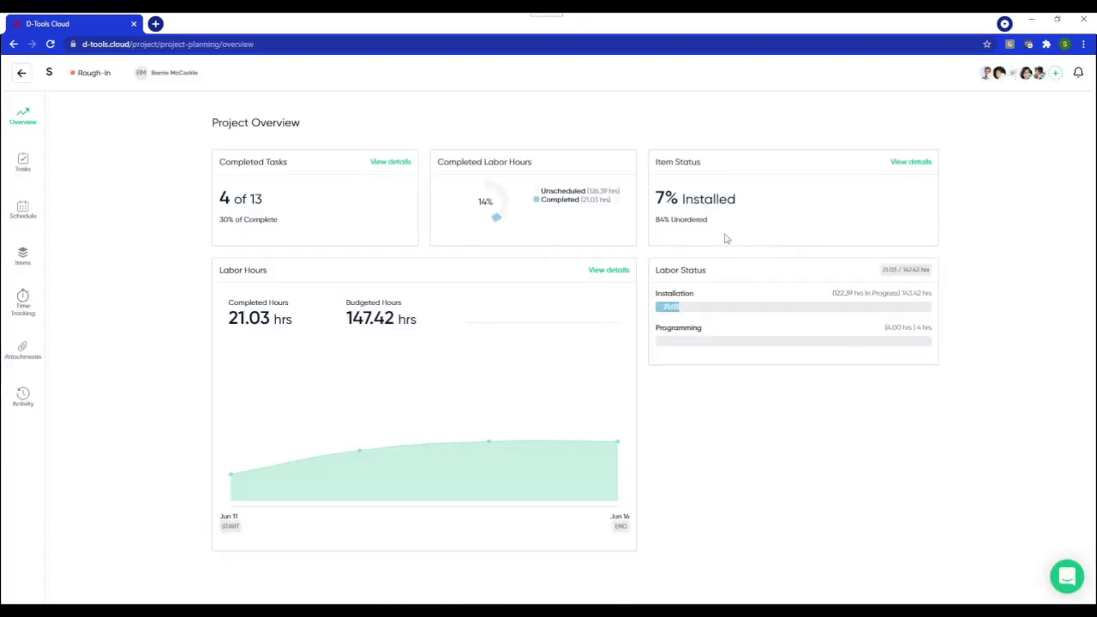
{"action": "left_click", "coordinate": [23, 301]}
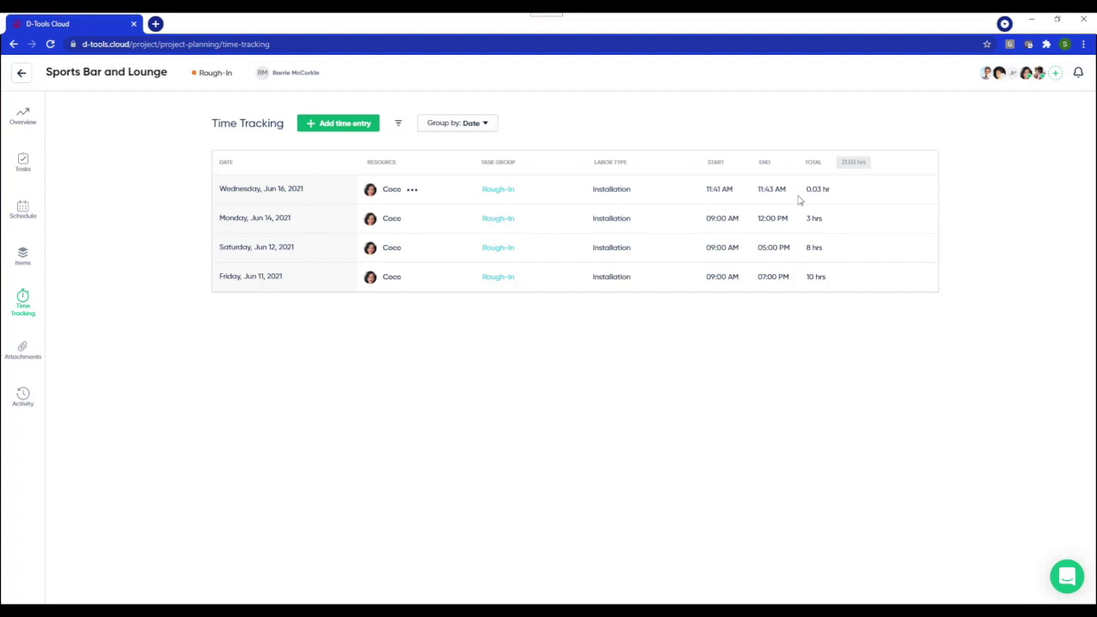
Return to the Sports Bar and Lounge overview: 4 of 13 tasks, 21.03 of 147.42 hours.
{"action": "left_click", "coordinate": [22, 118]}
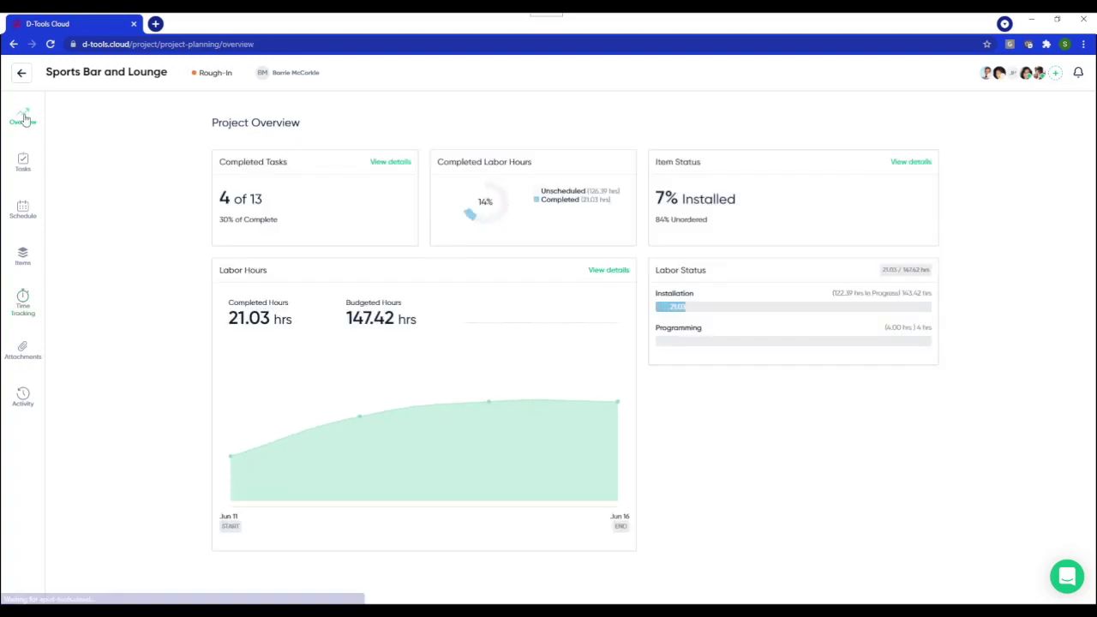